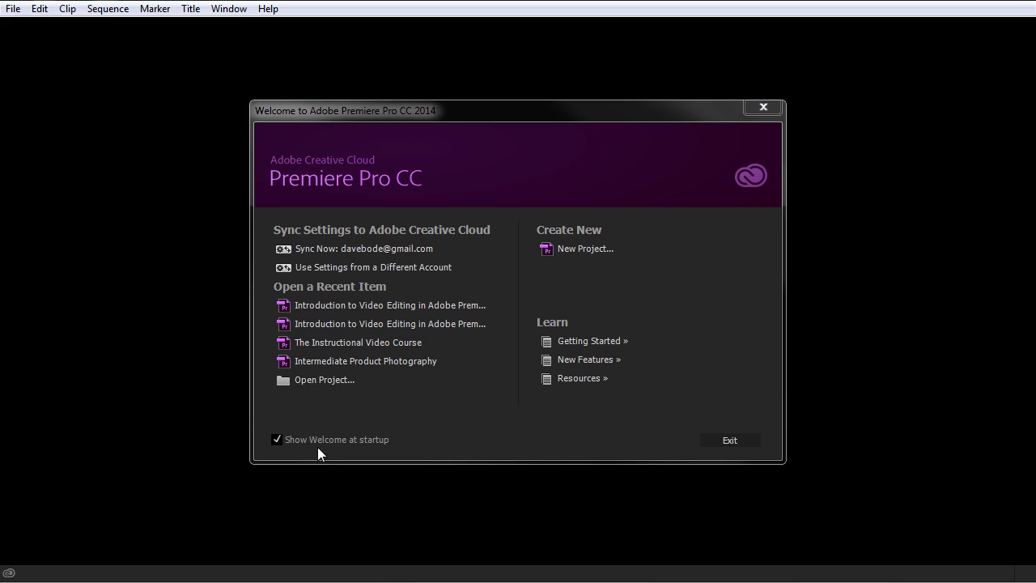
Step: Open the most recent project, Introduction to Video Editing in Adobe Premiere CC_Quick Tour
mouse_move(305, 447)
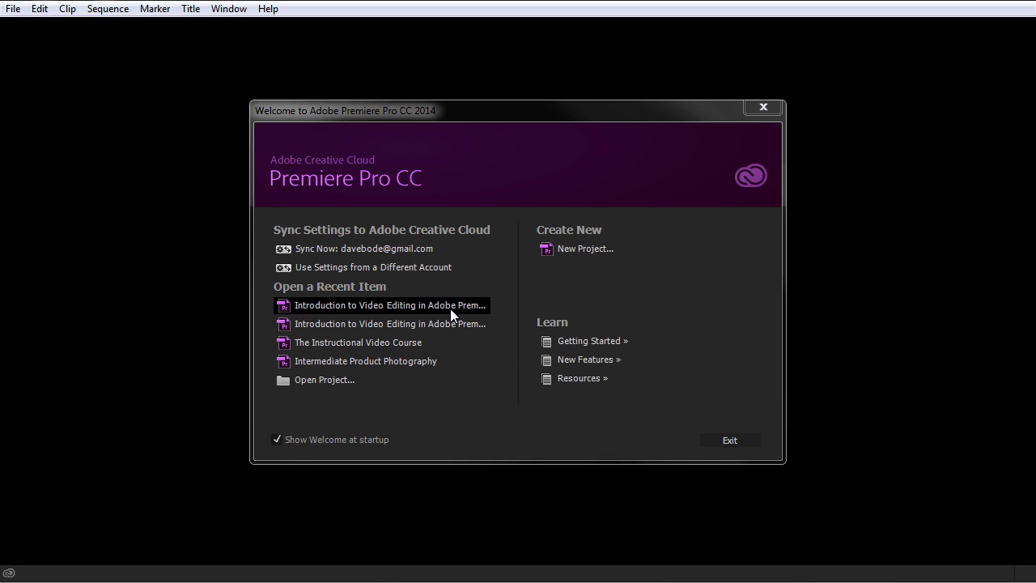
click(332, 384)
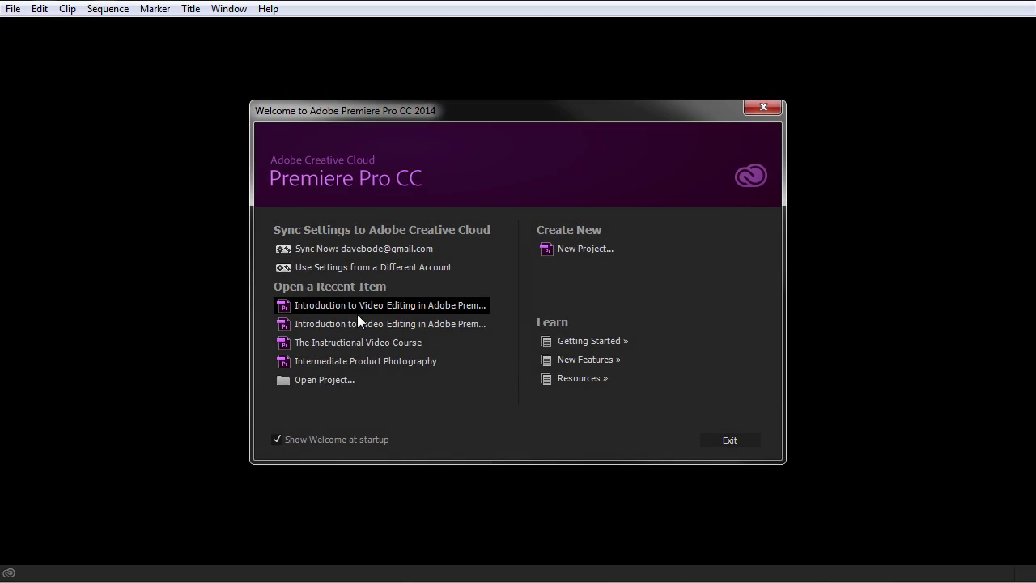
click(357, 312)
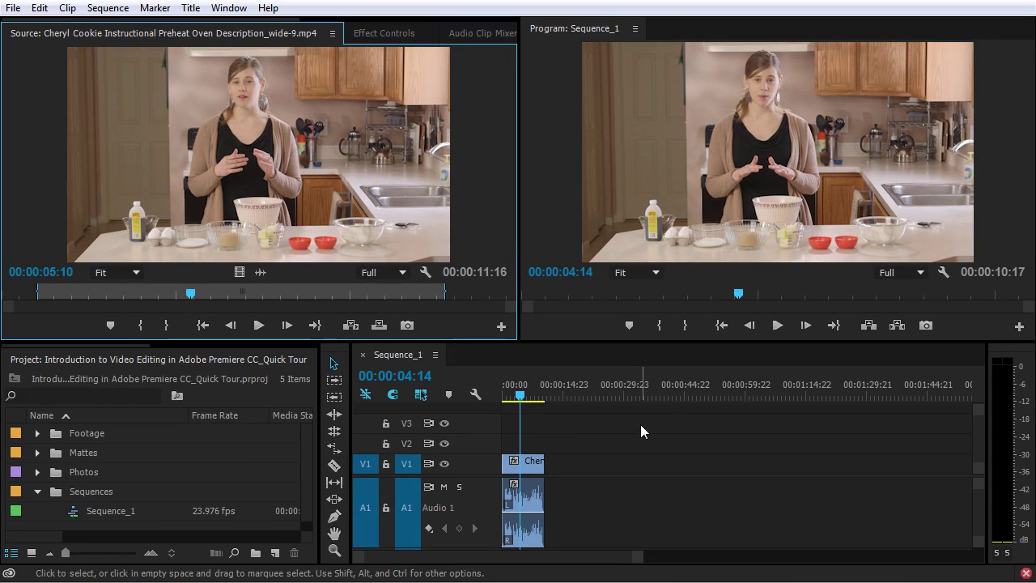
Step: Switch to the Editing workspace and reset it to its original layout
click(218, 11)
mouse_move(236, 28)
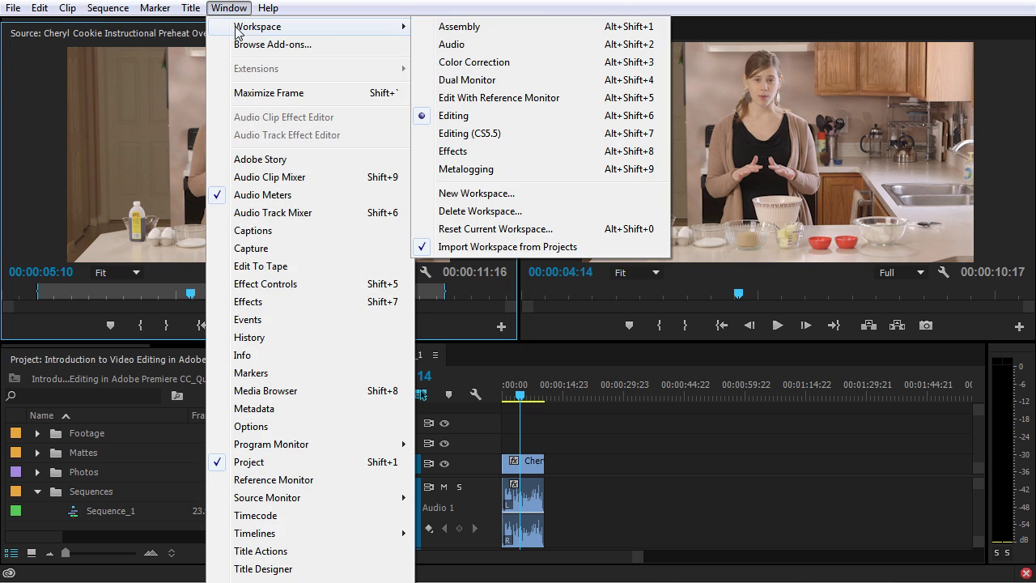
click(462, 118)
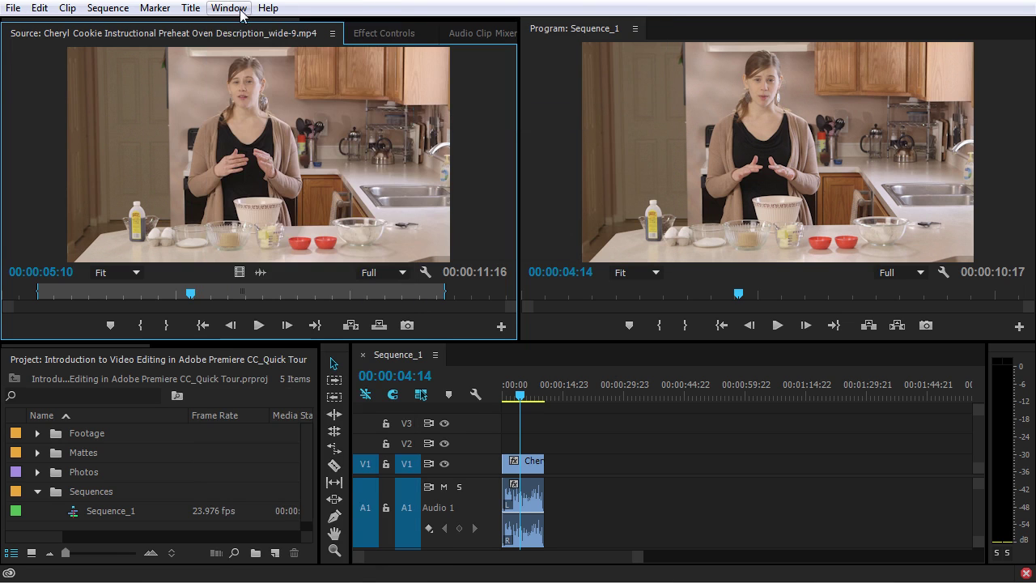
click(244, 11)
mouse_move(243, 27)
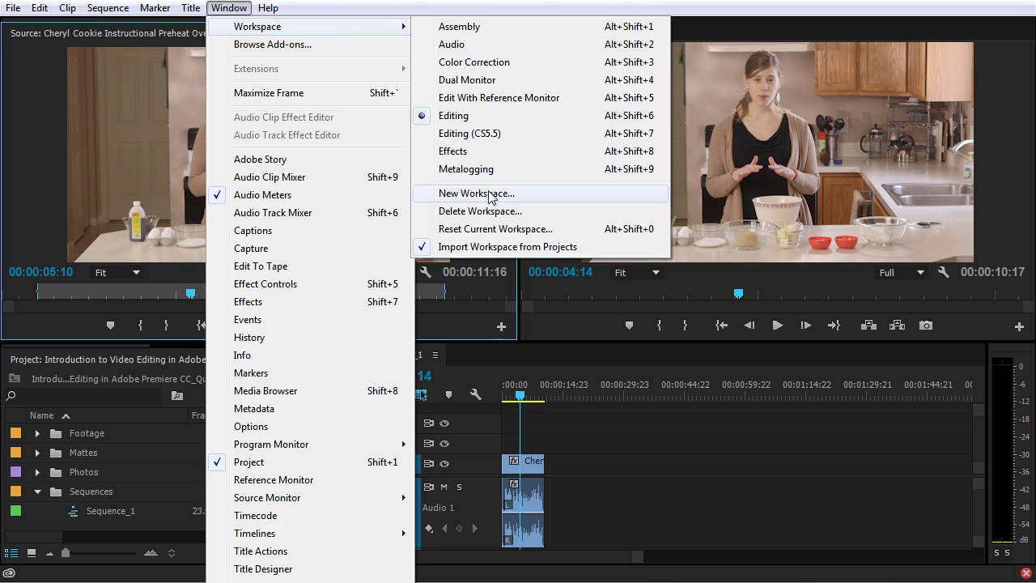
click(495, 229)
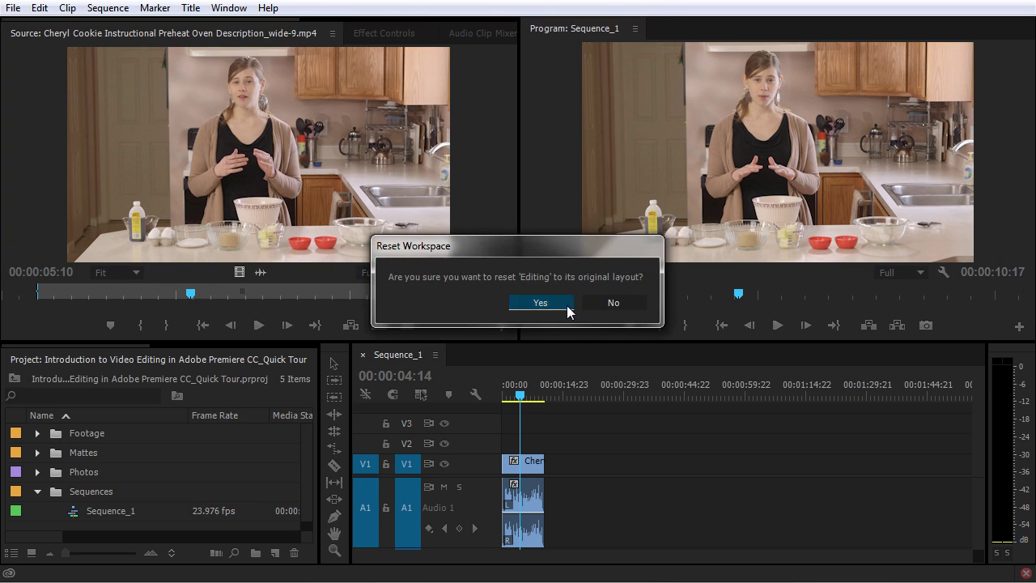
click(567, 306)
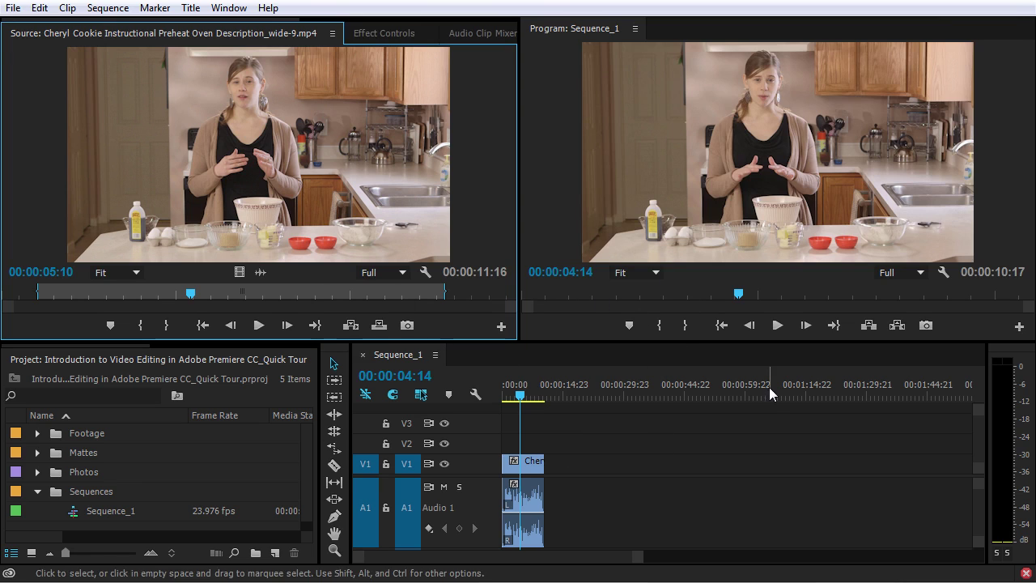
click(14, 10)
mouse_move(36, 12)
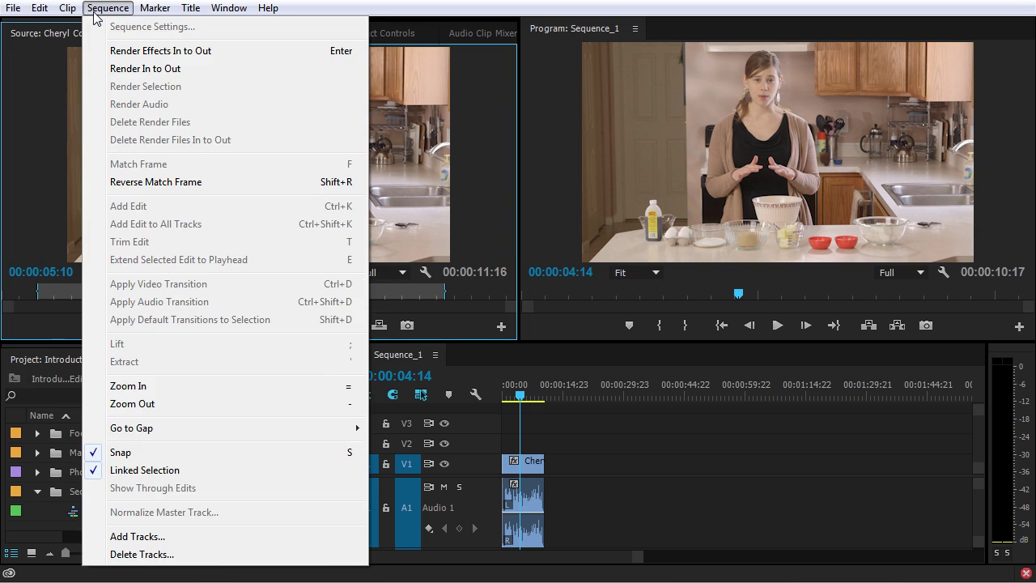
mouse_move(196, 18)
mouse_move(265, 14)
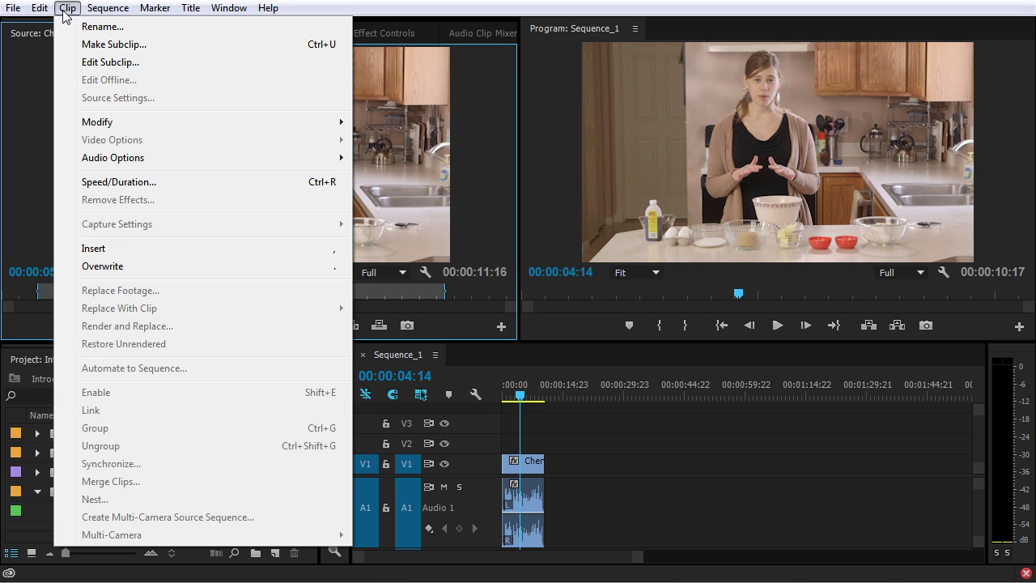
mouse_move(229, 10)
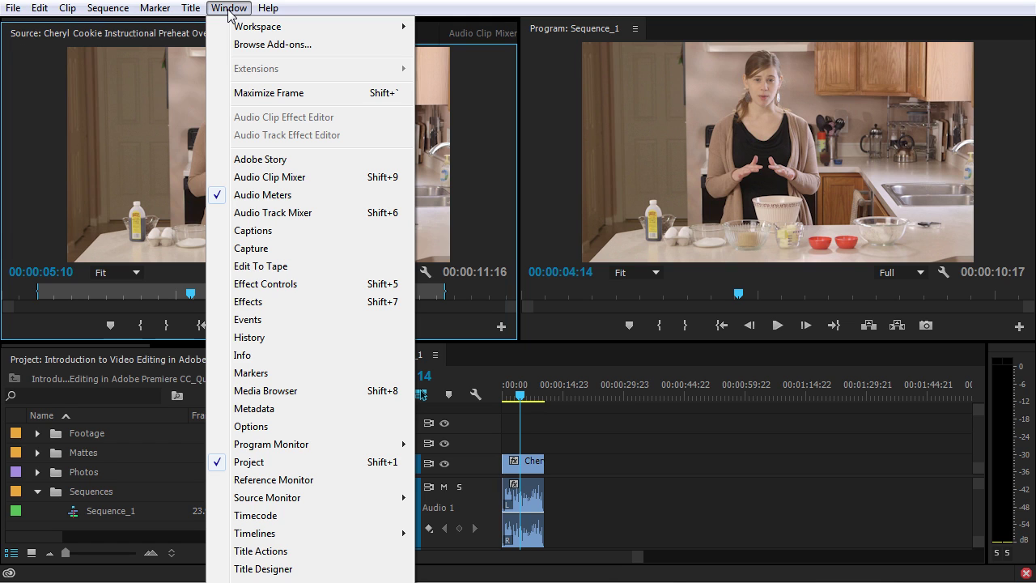
Step: Review the General, Appearance, Audio, Audio Hardware and Auto Save preferences, including the auto-save interval and maximum project versions
click(37, 10)
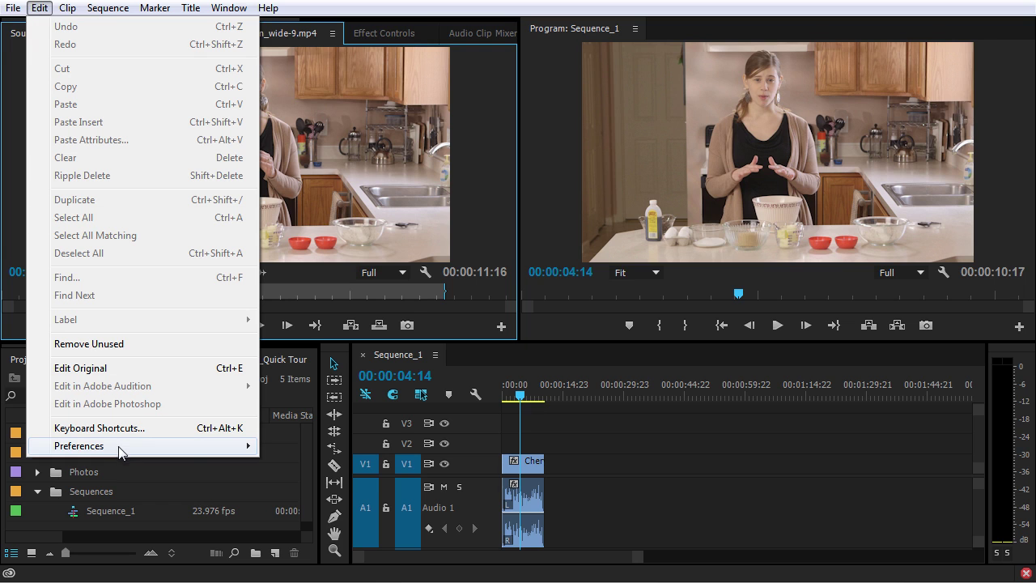
mouse_move(122, 448)
click(342, 518)
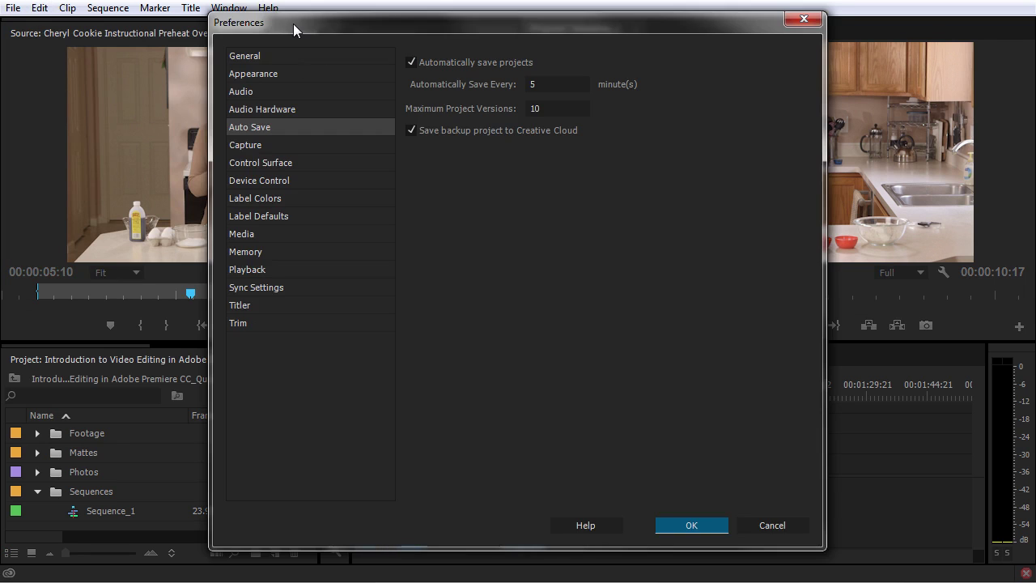
mouse_move(293, 23)
mouse_down()
mouse_move(297, 37)
mouse_move(301, 28)
mouse_up()
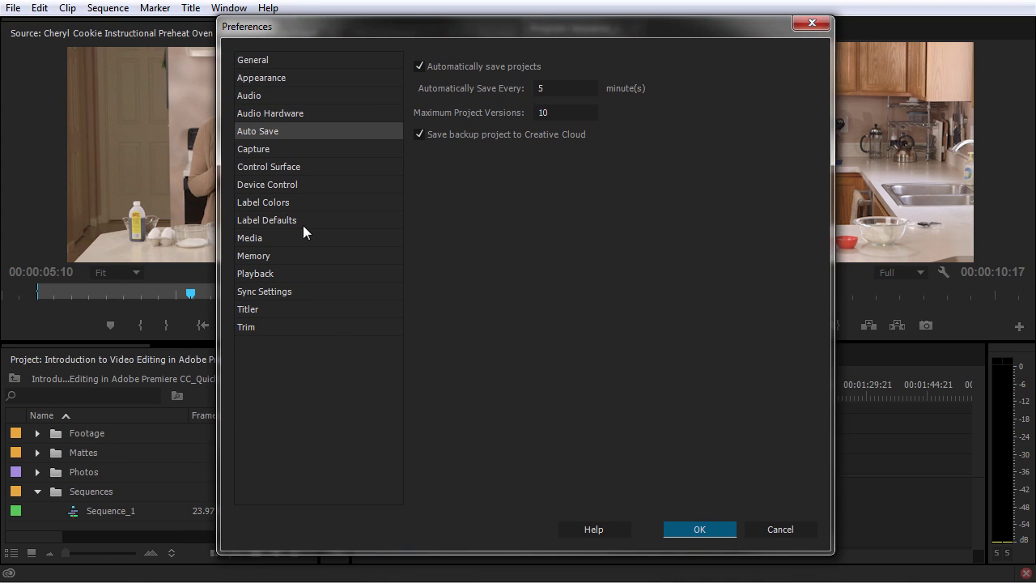
click(318, 59)
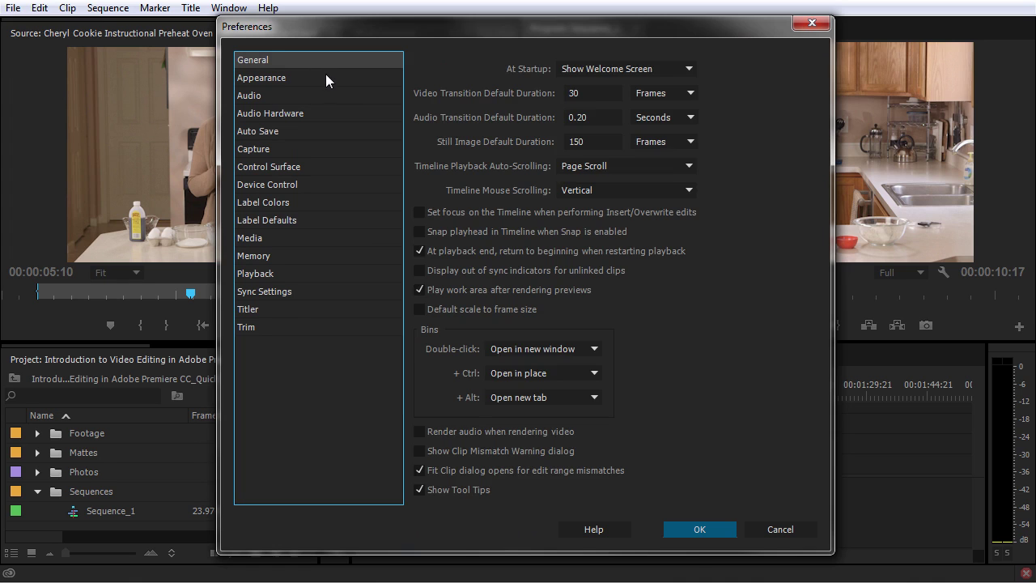
click(325, 72)
click(322, 96)
click(323, 114)
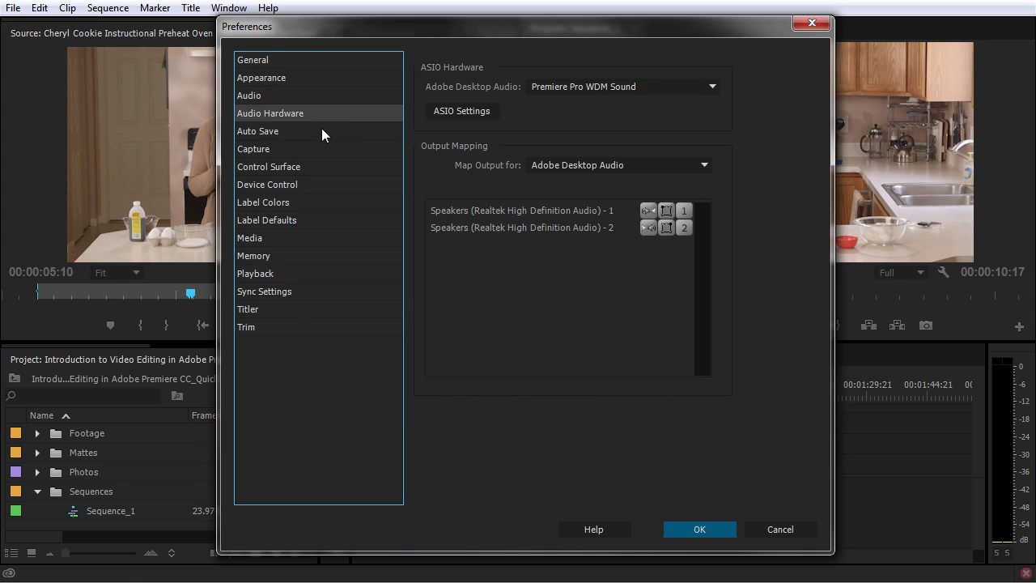
click(315, 131)
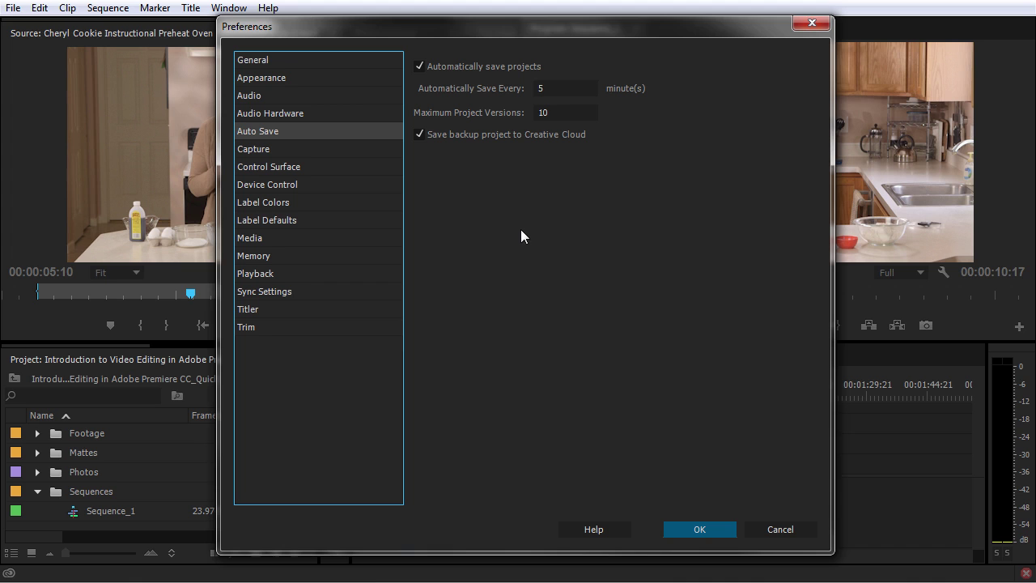
click(699, 530)
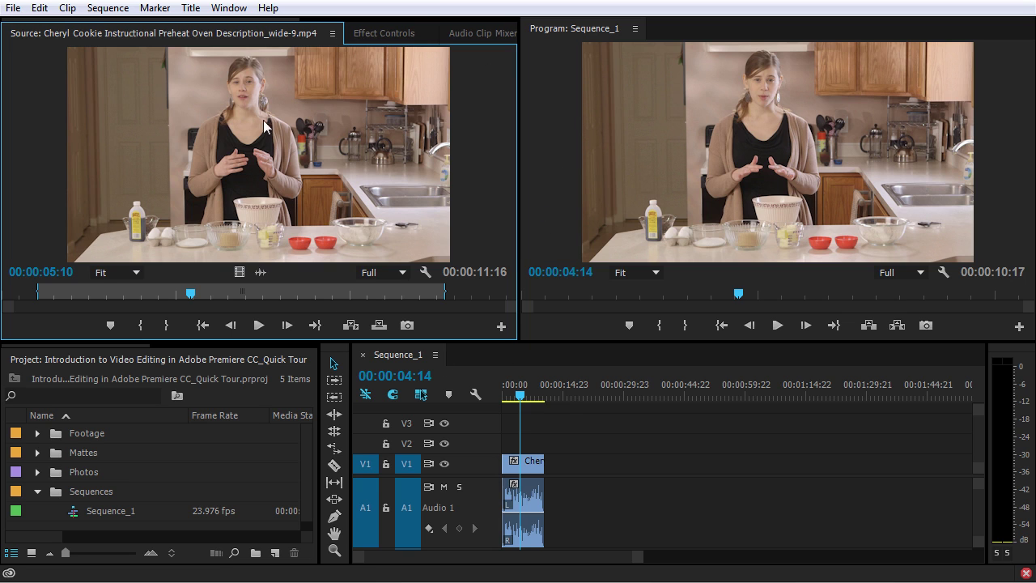
click(241, 8)
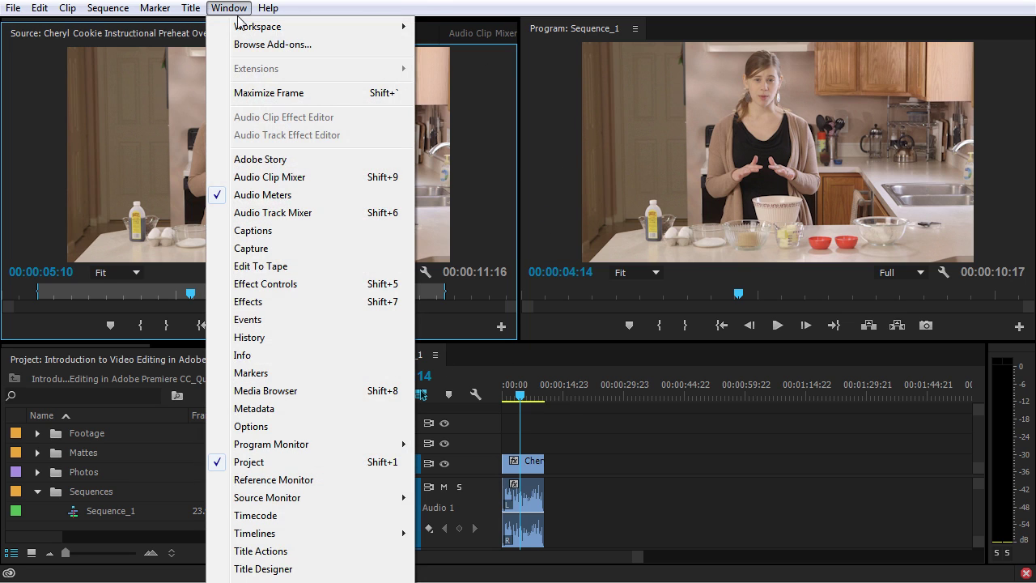
mouse_move(241, 33)
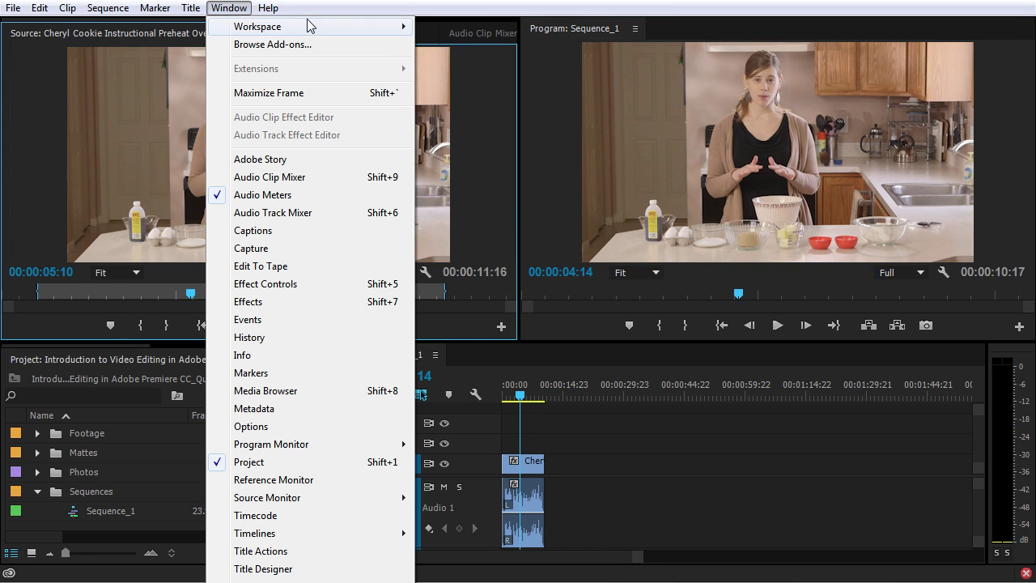
mouse_move(309, 25)
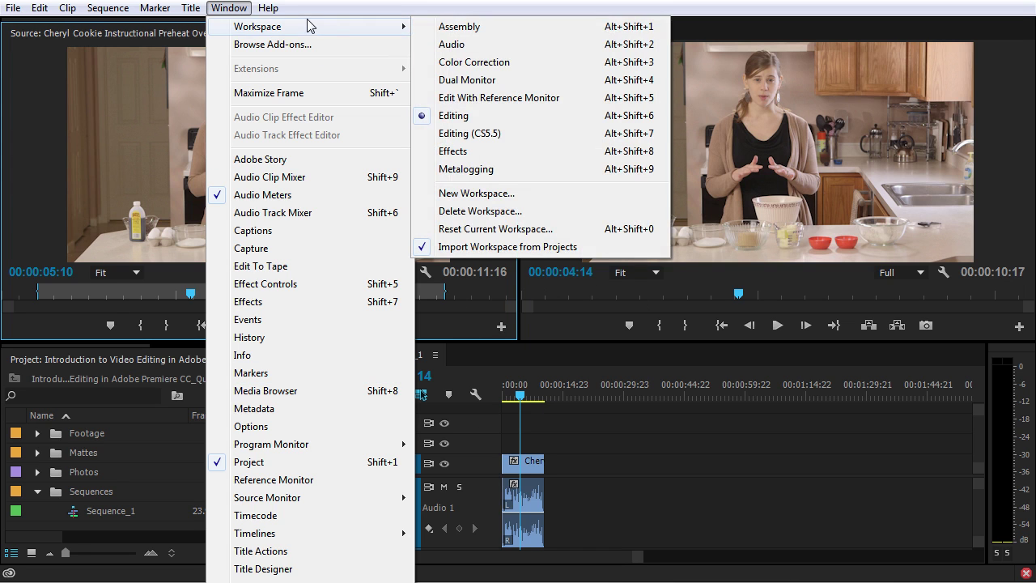
click(547, 195)
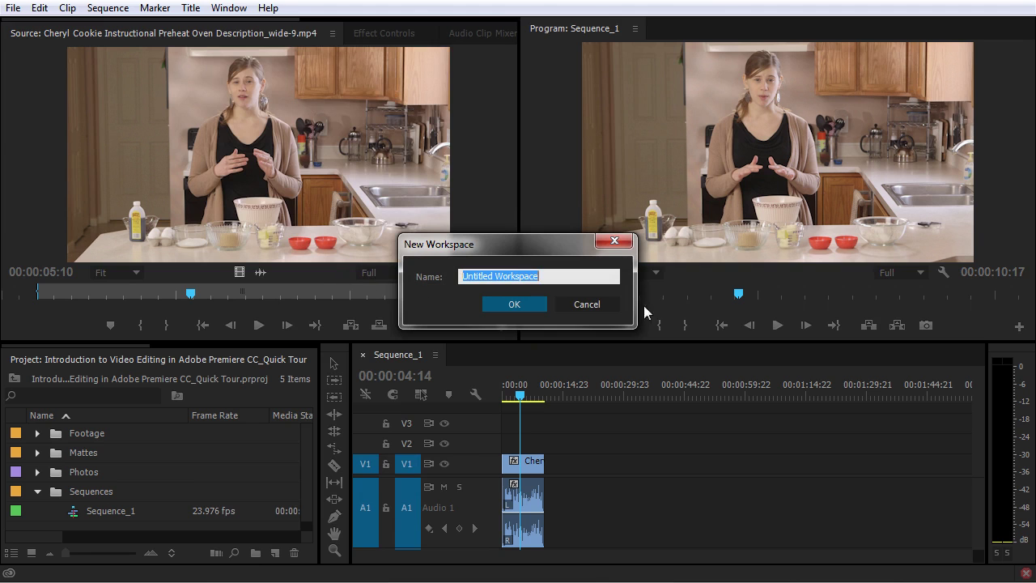
click(597, 305)
click(228, 9)
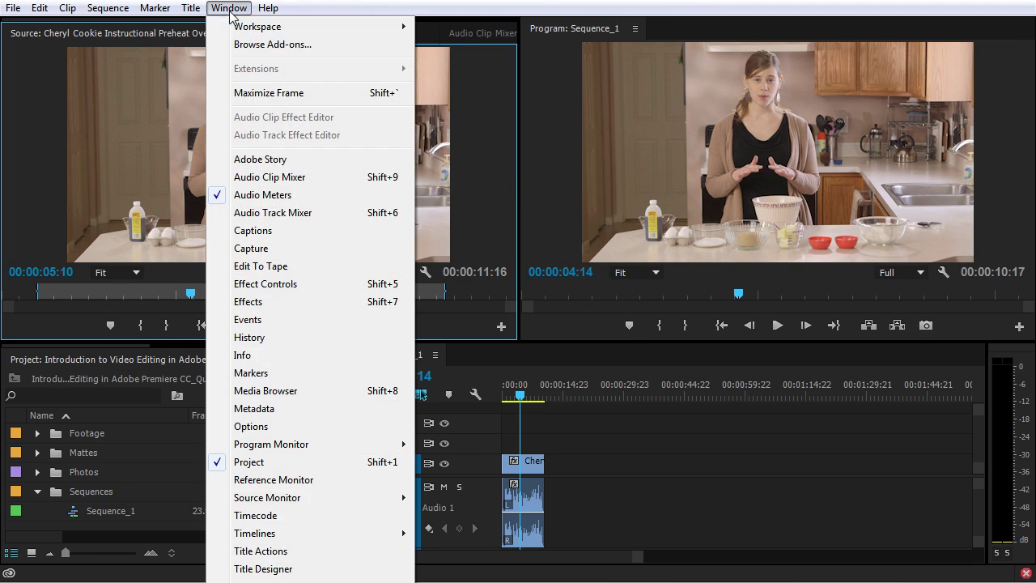
mouse_move(279, 26)
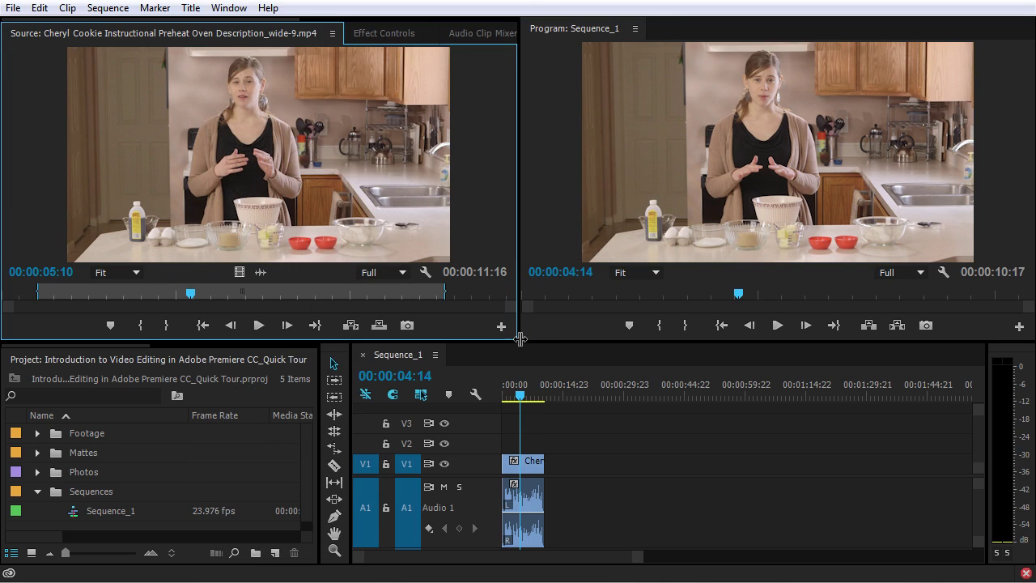
Step: Enlarge the Program monitor by shifting the corner divider between the panels, and dock it into the Source monitor's panel group
drag(518, 339, 425, 369)
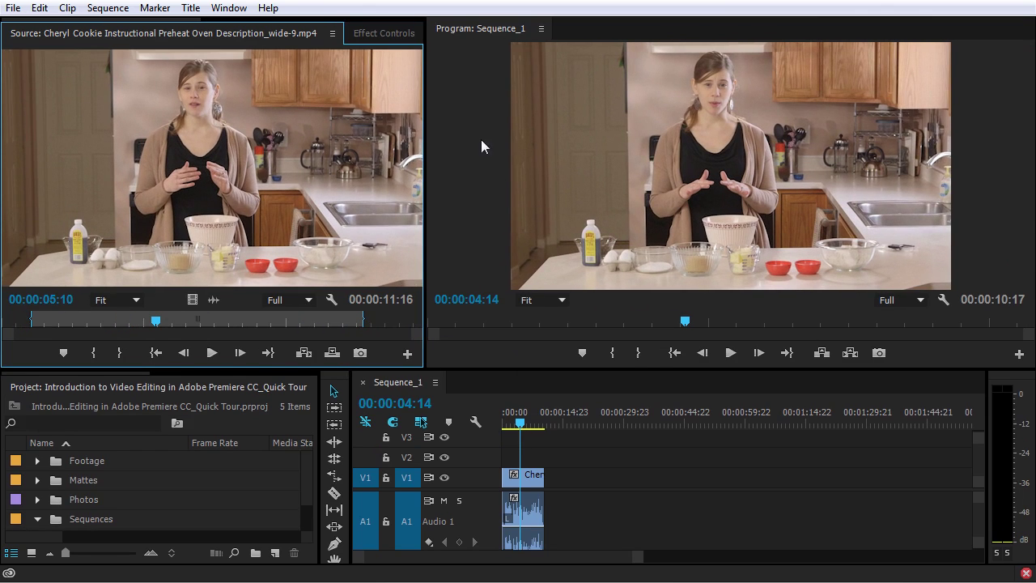
click(432, 34)
drag(433, 30, 444, 54)
drag(445, 163, 215, 190)
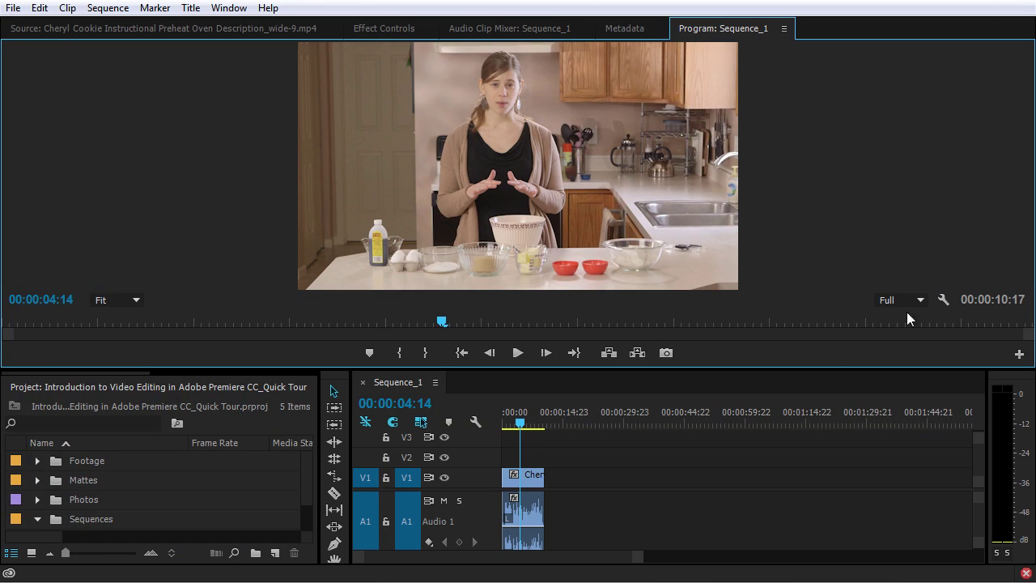
Step: View the Audio Clip Mixer, Metadata, Effect Controls, Source and Program panels in the combined group
click(612, 28)
click(564, 31)
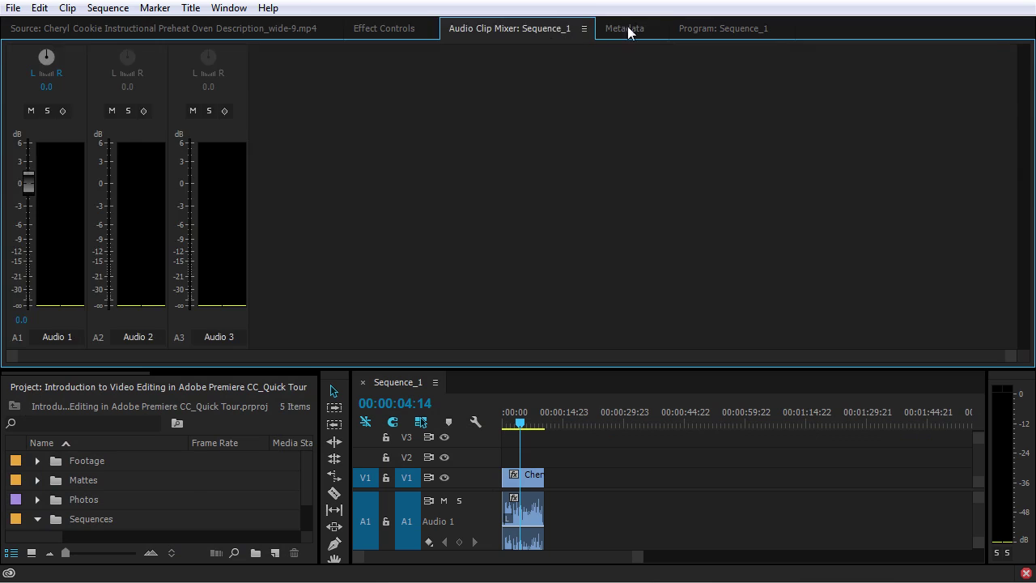
click(628, 29)
click(712, 30)
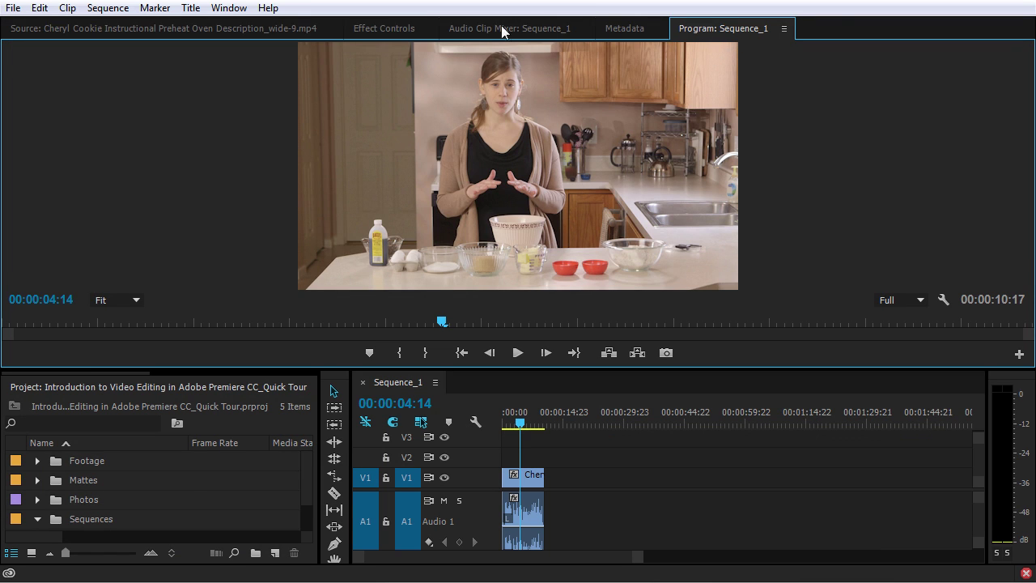
click(628, 30)
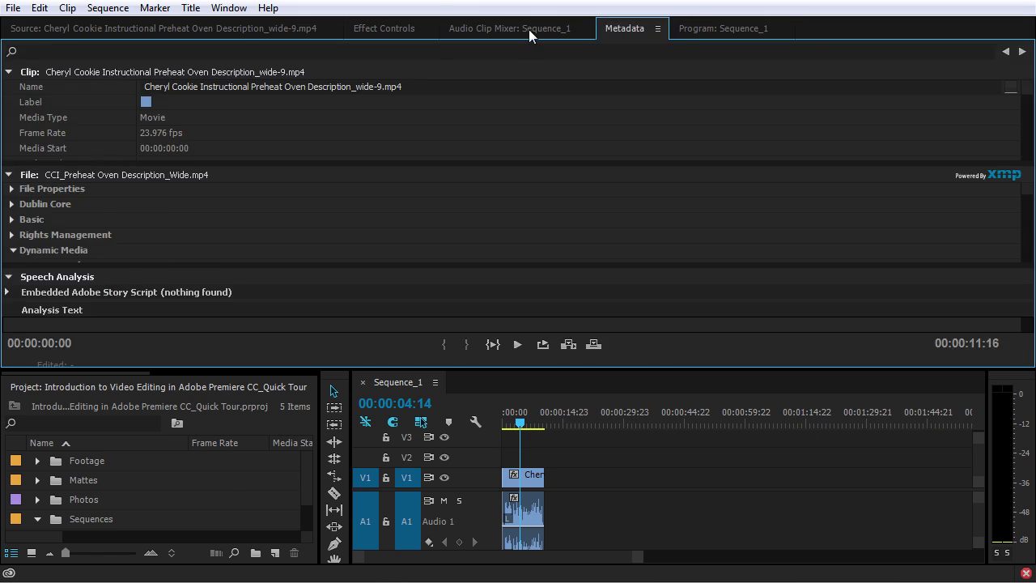
click(500, 33)
click(391, 32)
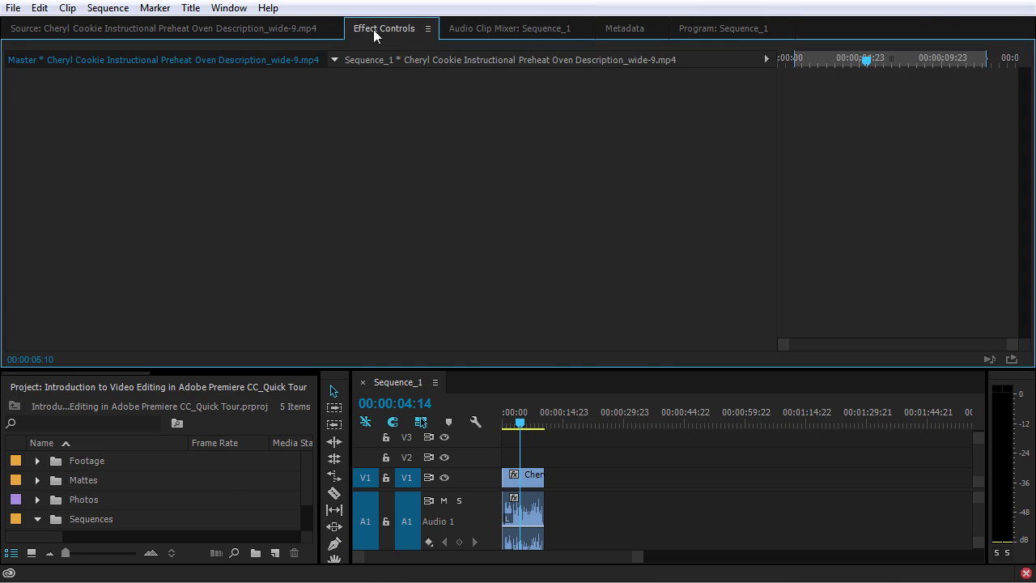
click(235, 34)
click(947, 31)
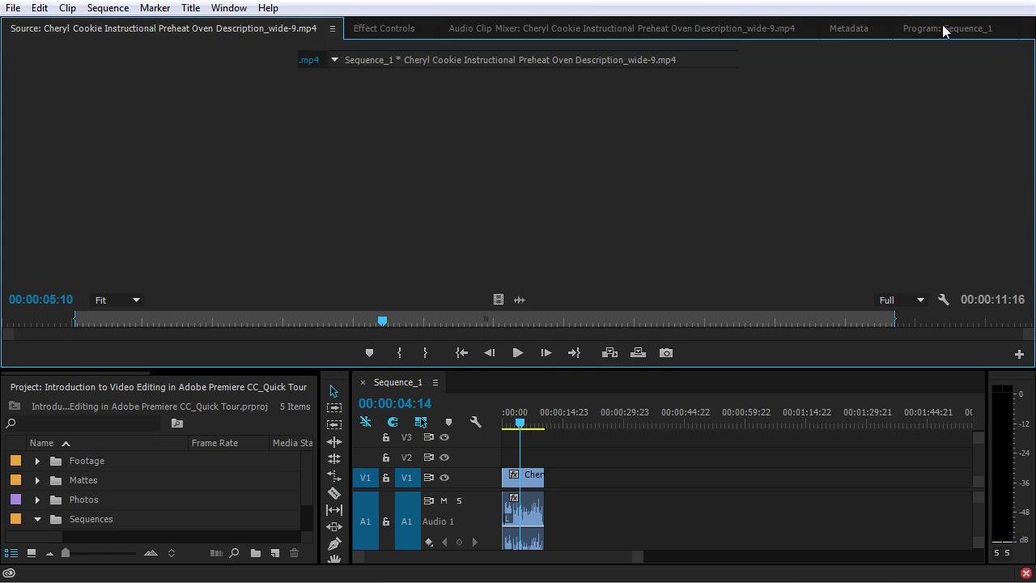
Step: Split the Program monitor from the Source group and regroup it, and place the Metadata panel before the Audio Clip Mixer
drag(701, 32, 1017, 112)
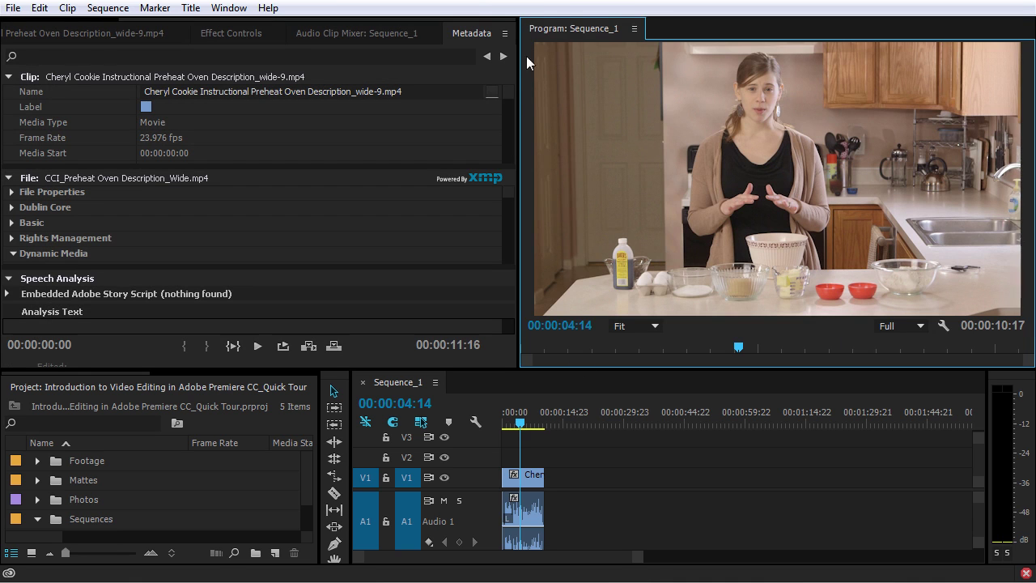
drag(464, 38, 696, 28)
click(616, 31)
click(563, 31)
click(658, 30)
click(534, 31)
drag(554, 31, 451, 33)
Step: Undock the Program monitor into a floating window and place it over the middle of the workspace
mouse_move(635, 30)
mouse_down()
mouse_move(1031, 435)
mouse_move(1001, 428)
mouse_move(738, 199)
mouse_move(507, 62)
mouse_move(594, 50)
mouse_move(1017, 111)
mouse_up()
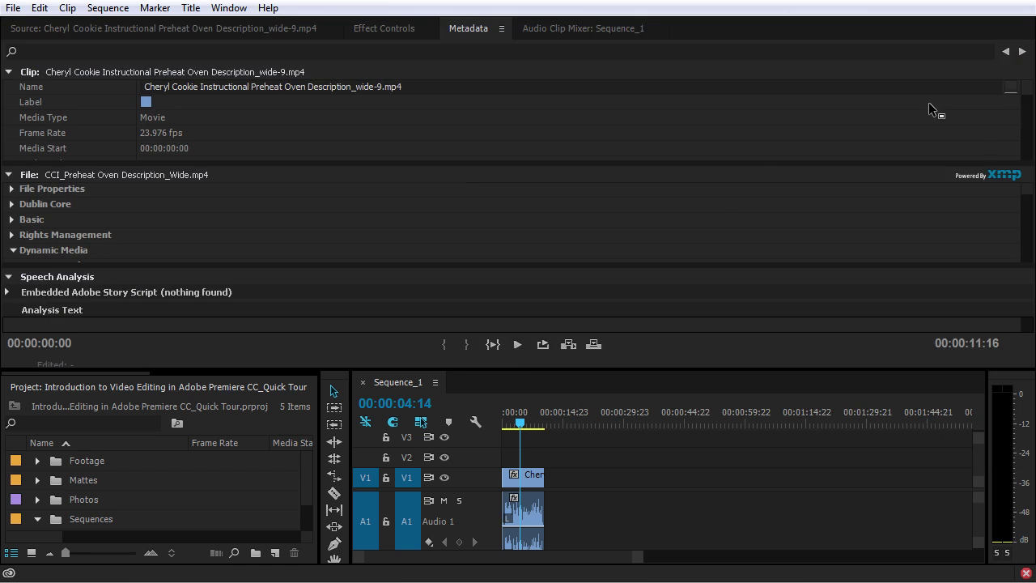
drag(928, 102, 913, 101)
drag(530, 28, 1035, 149)
drag(1035, 149, 403, 99)
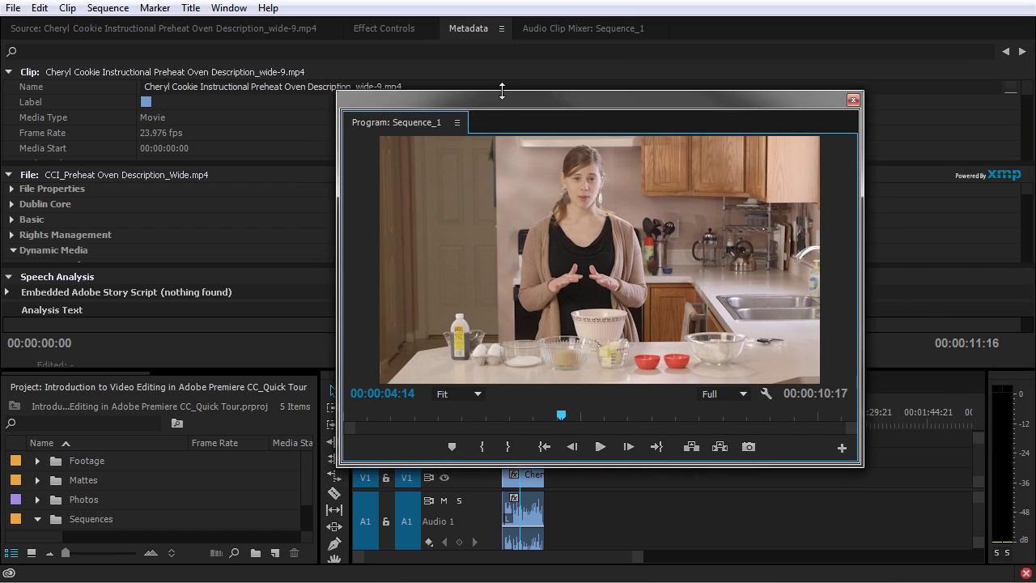
drag(526, 117, 491, 107)
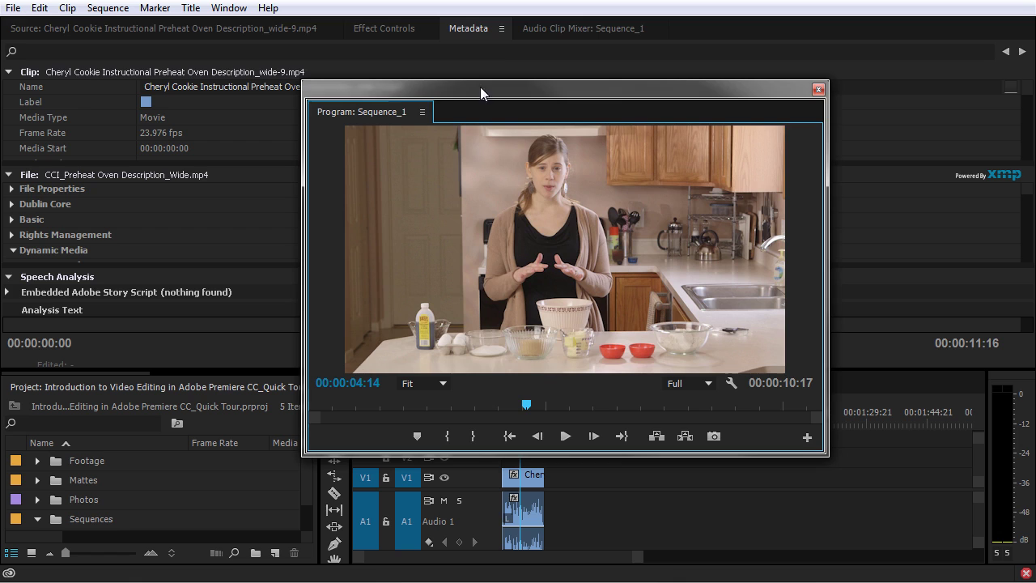
Step: Move the Metadata panel into the floating Program window and back, and redock and widen the Program monitor beside the Source group
drag(474, 35, 452, 115)
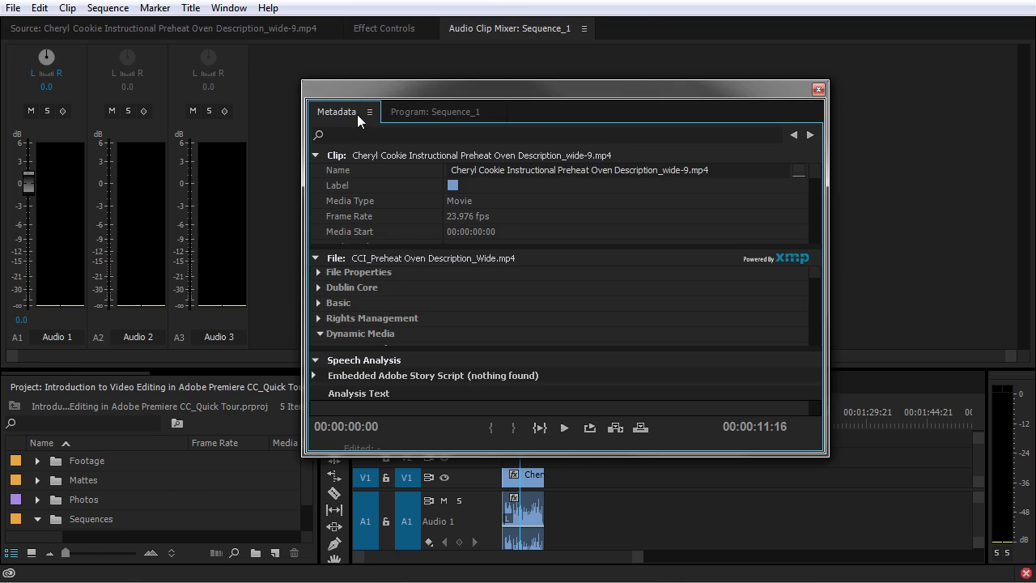
drag(350, 115, 431, 37)
drag(332, 110, 1007, 113)
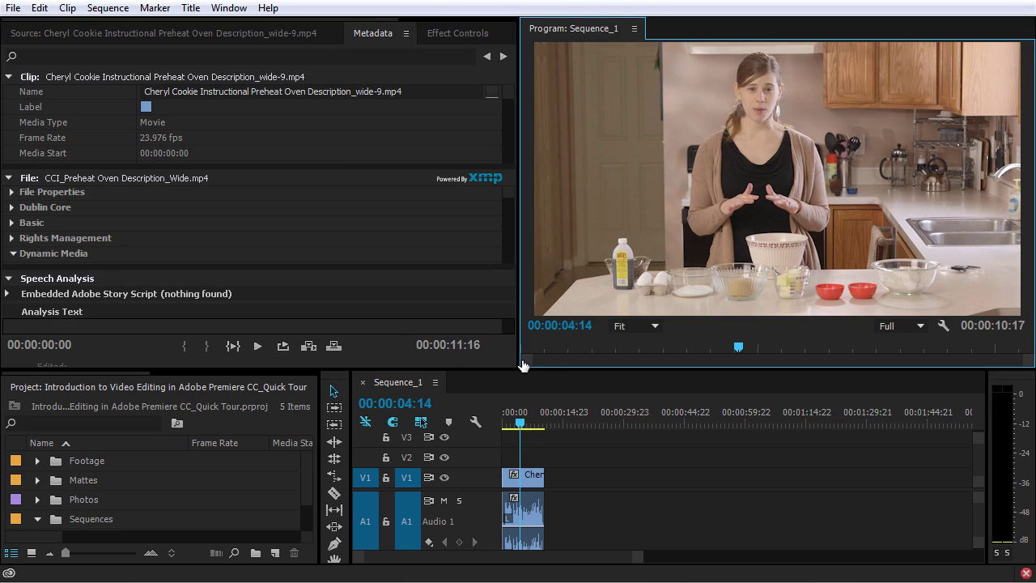
drag(522, 366, 361, 116)
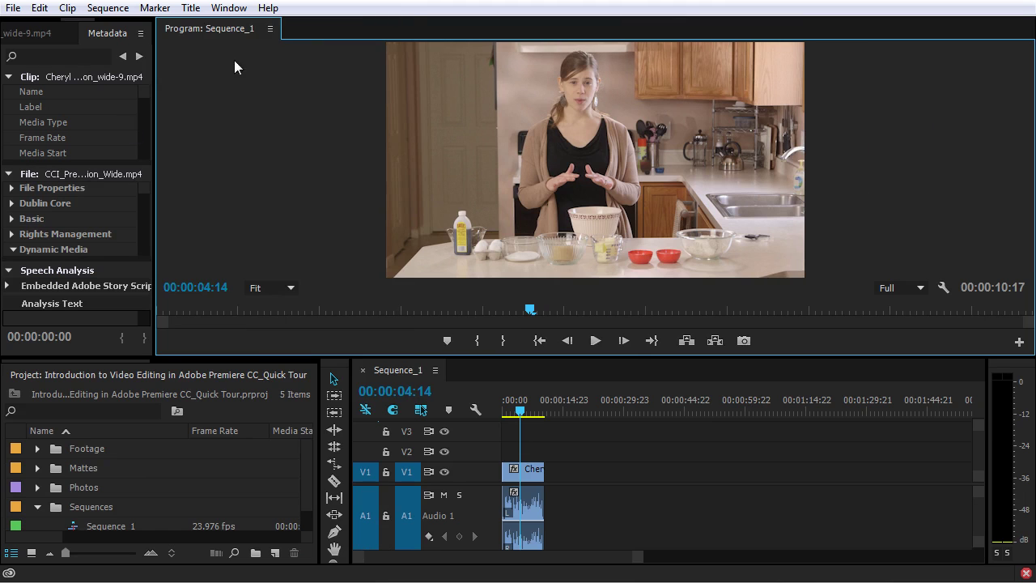
Step: Reset the current Editing workspace to its default panel layout
click(239, 10)
mouse_move(243, 27)
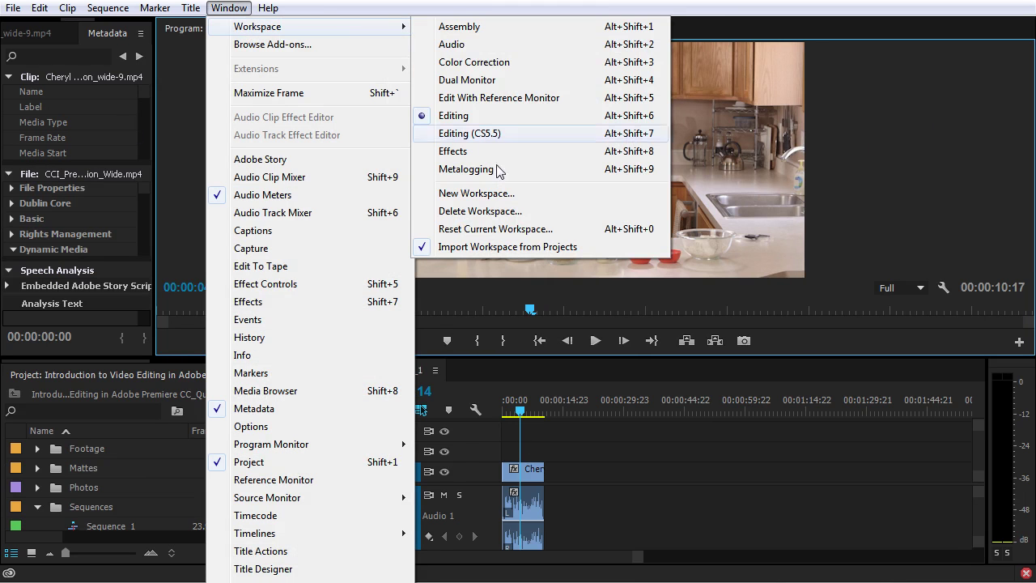
click(507, 230)
click(540, 302)
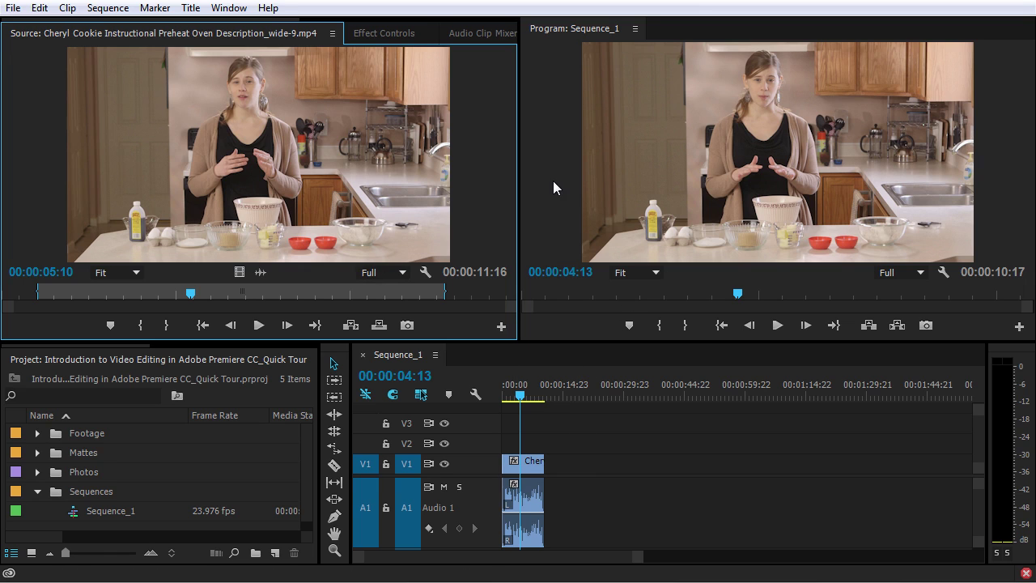
Step: Review the panel options, context commands and monitor settings available for the Program monitor
click(640, 36)
click(637, 30)
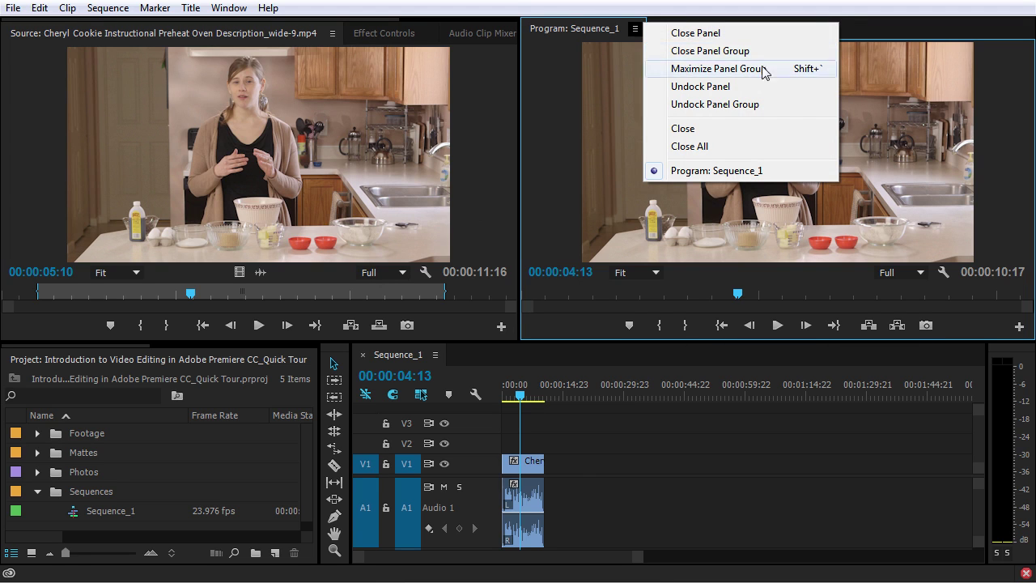
click(543, 121)
right_click(685, 118)
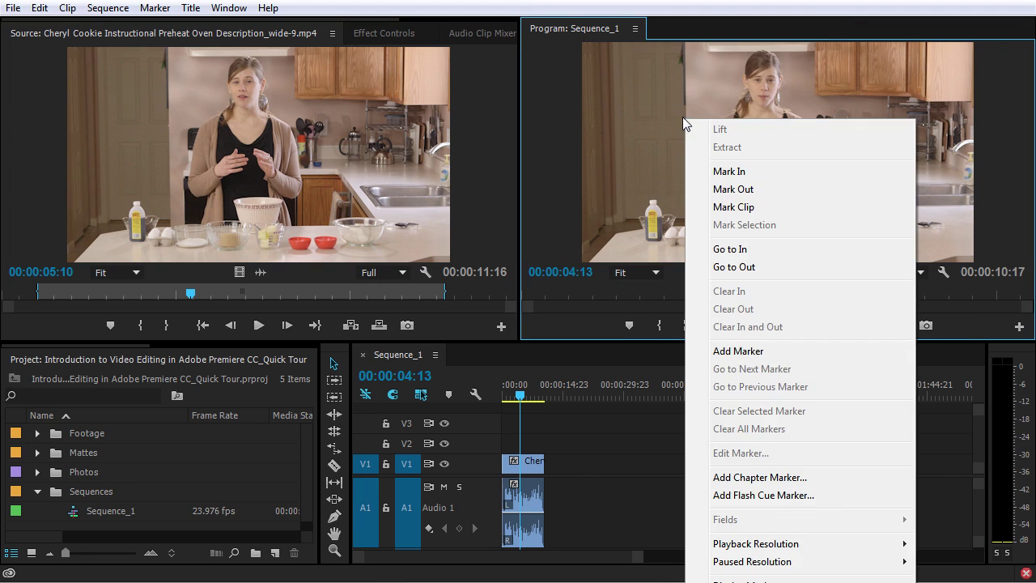
right_click(658, 91)
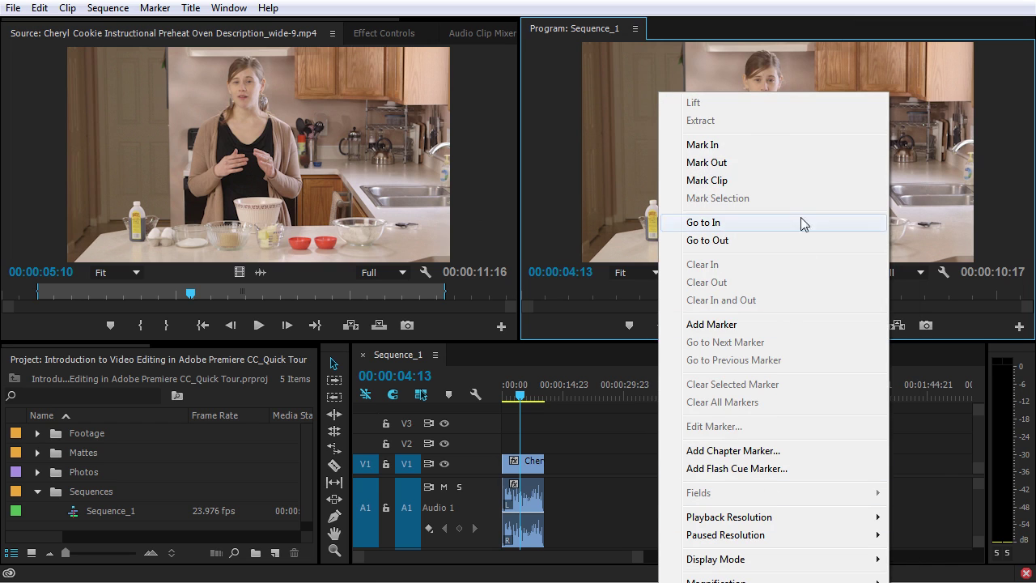
click(1017, 126)
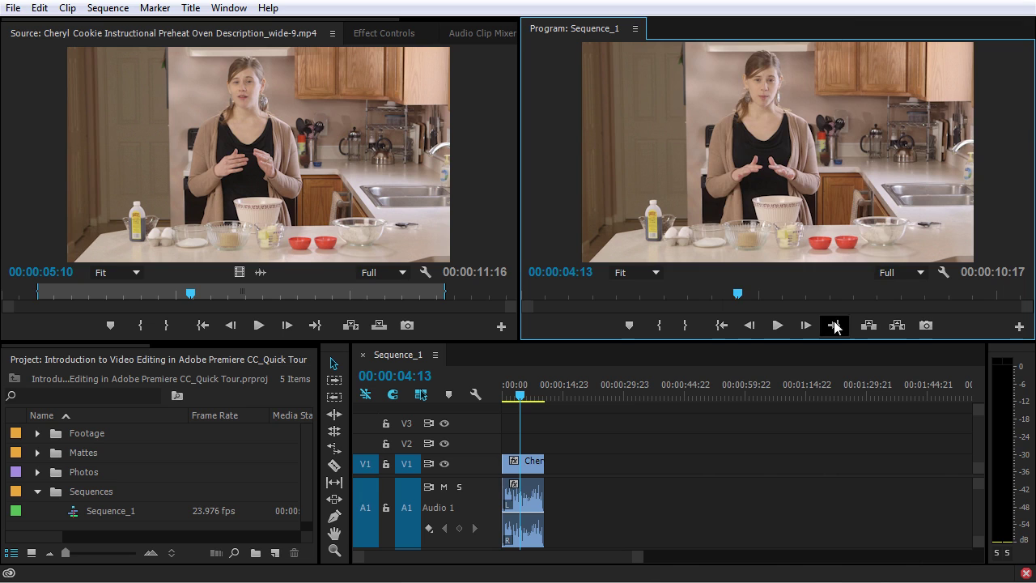
click(942, 273)
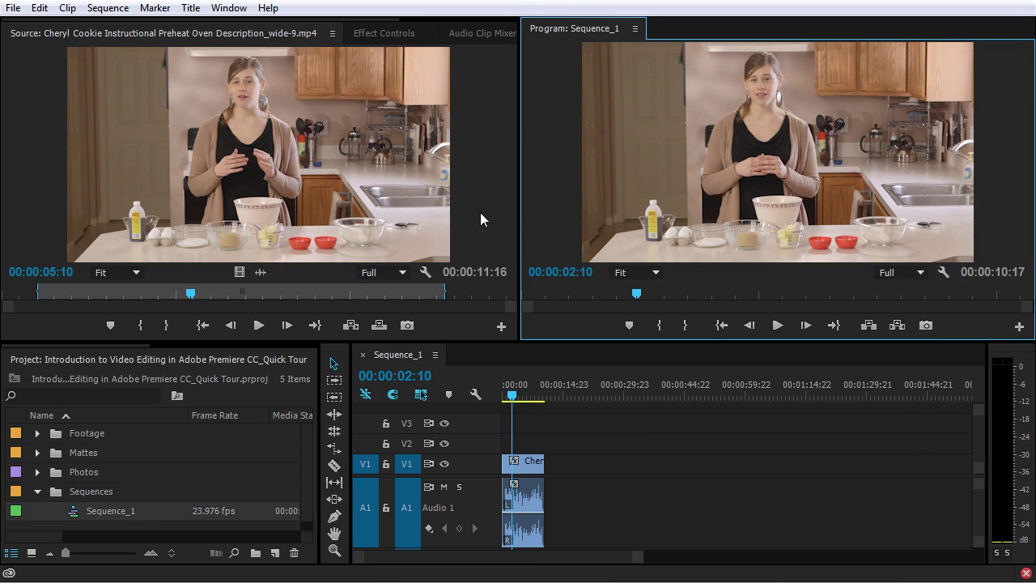
Step: Activate the Source monitor, Project panel, Program monitor and Tools panel in turn
click(481, 214)
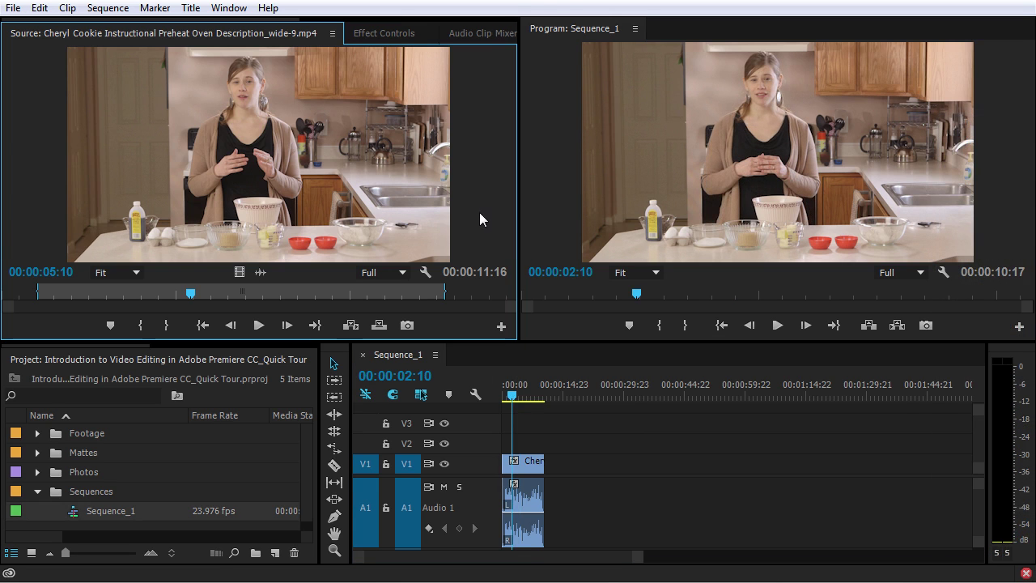
click(125, 359)
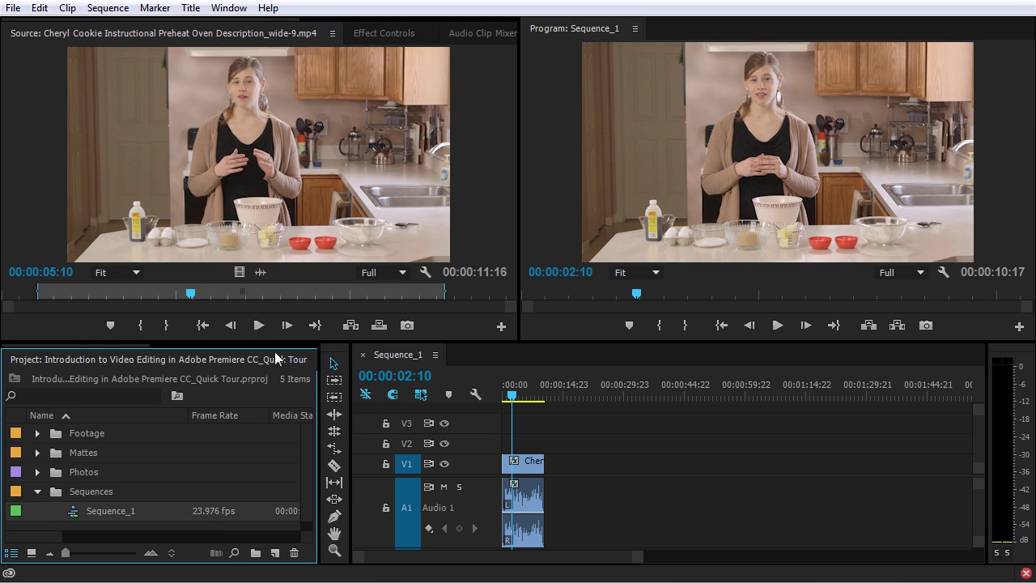
click(526, 227)
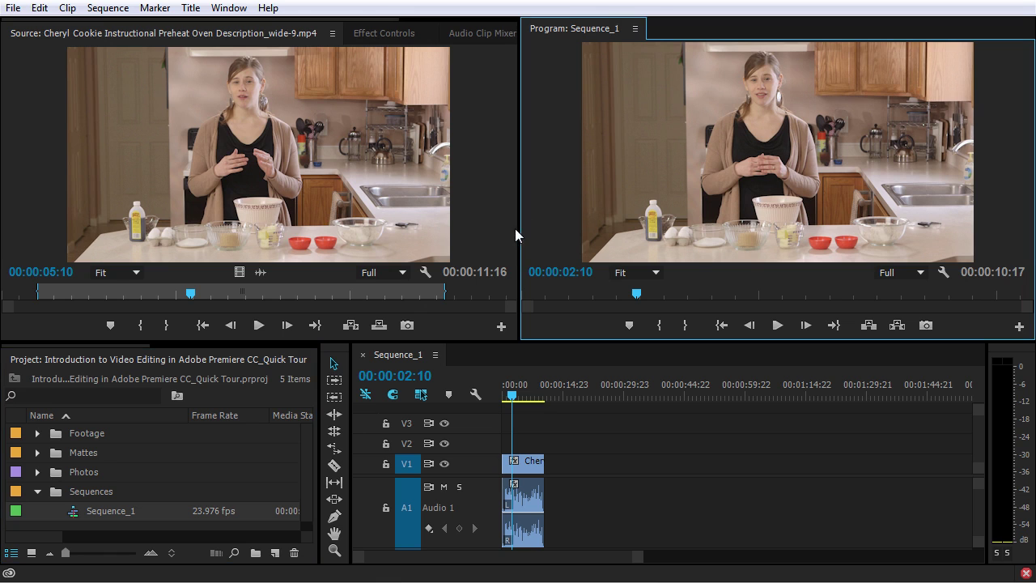
click(334, 357)
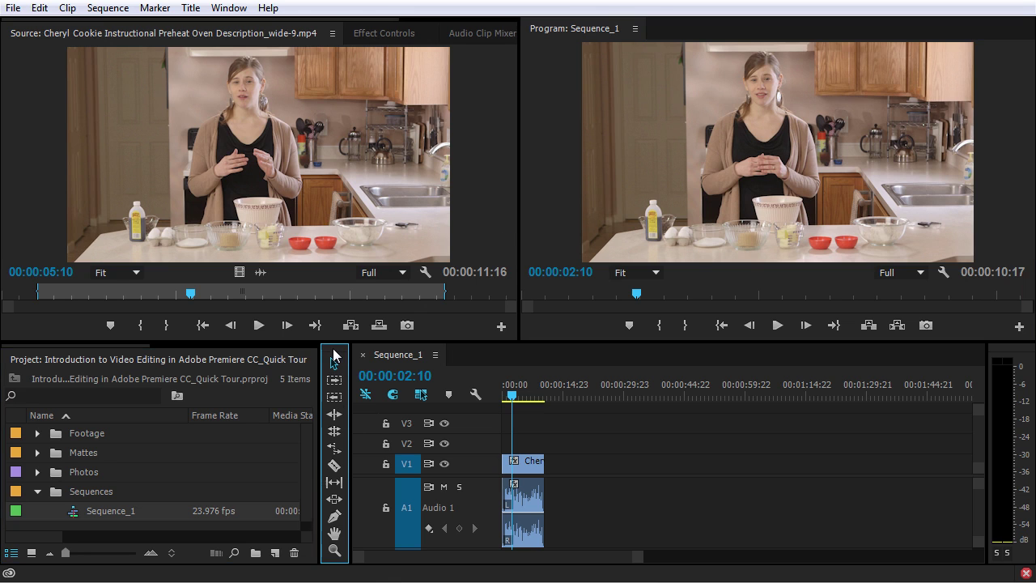
Step: Compare the available clip commands with the Tools panel and Sequence_1 timeline active, selecting and deselecting the clip on V1
click(67, 9)
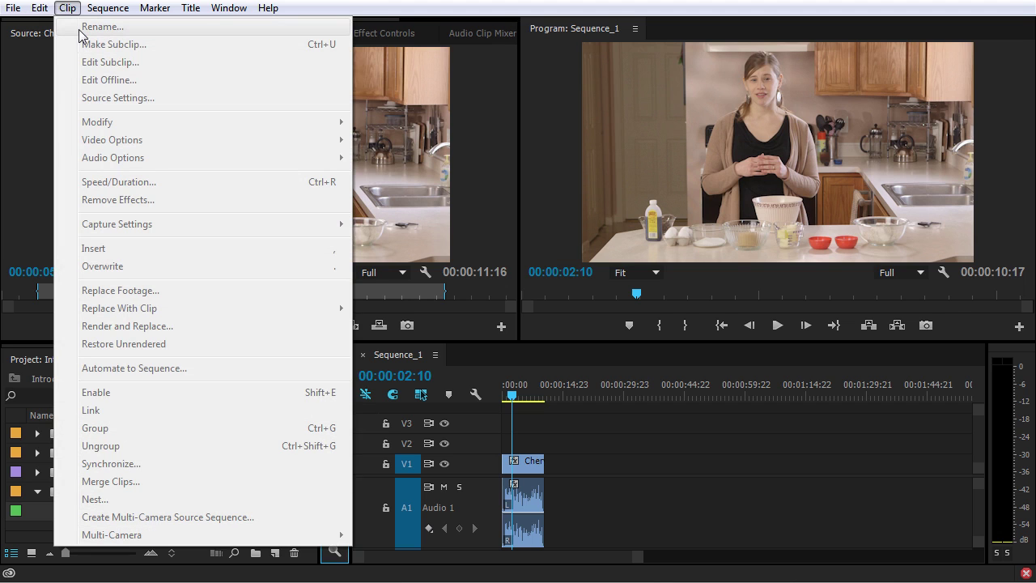
click(378, 357)
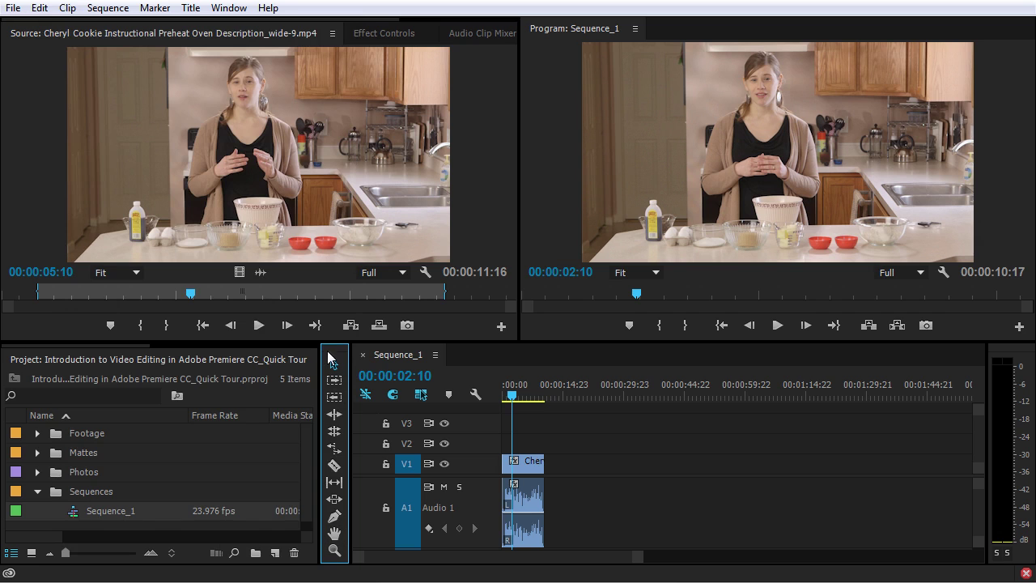
click(67, 7)
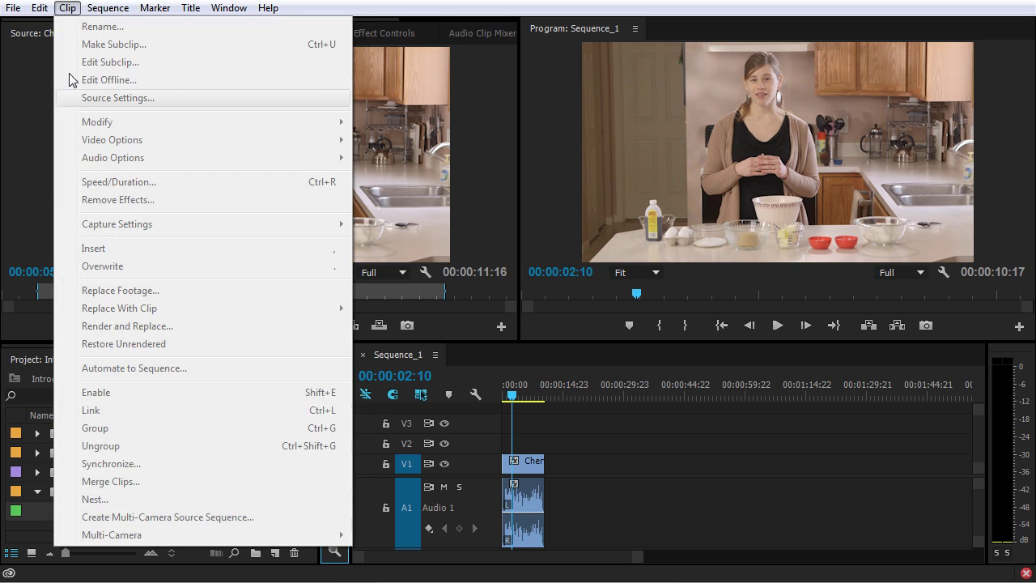
click(525, 444)
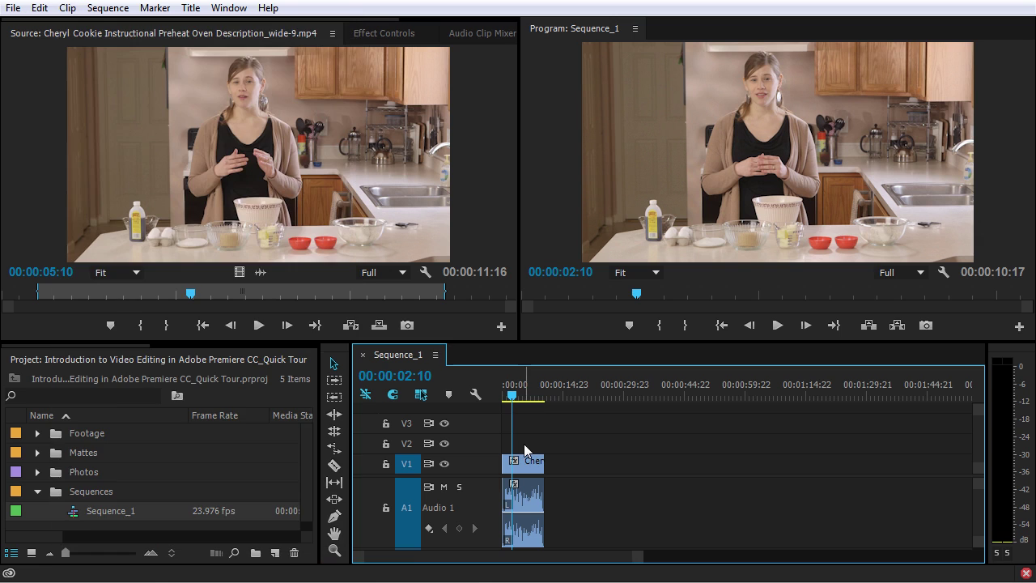
click(67, 8)
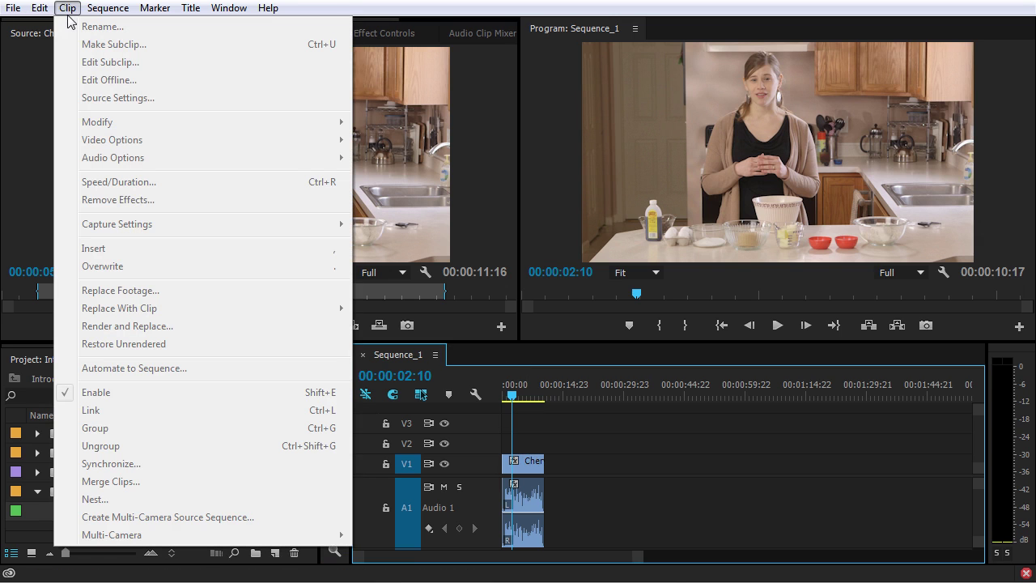
click(582, 446)
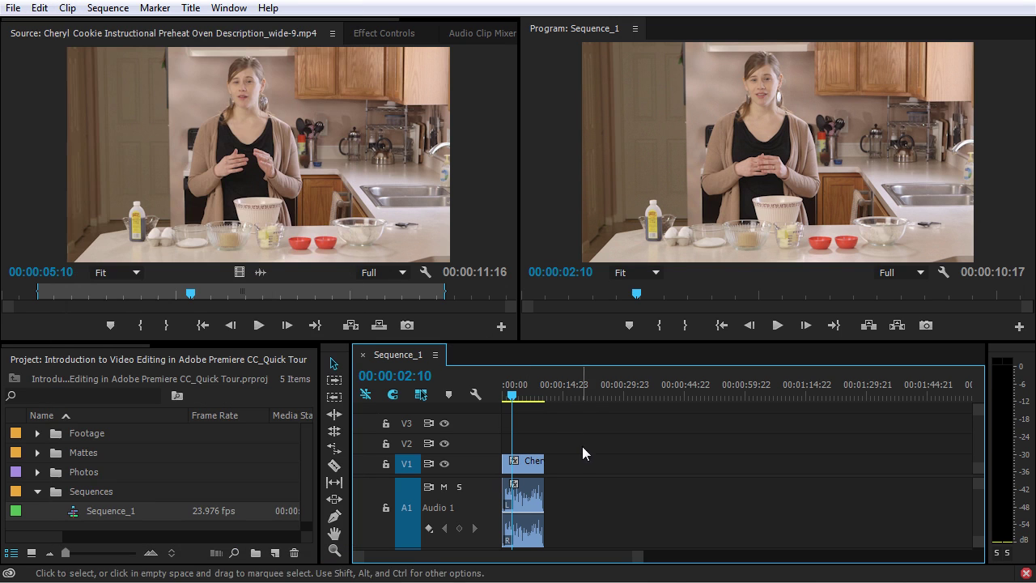
click(528, 464)
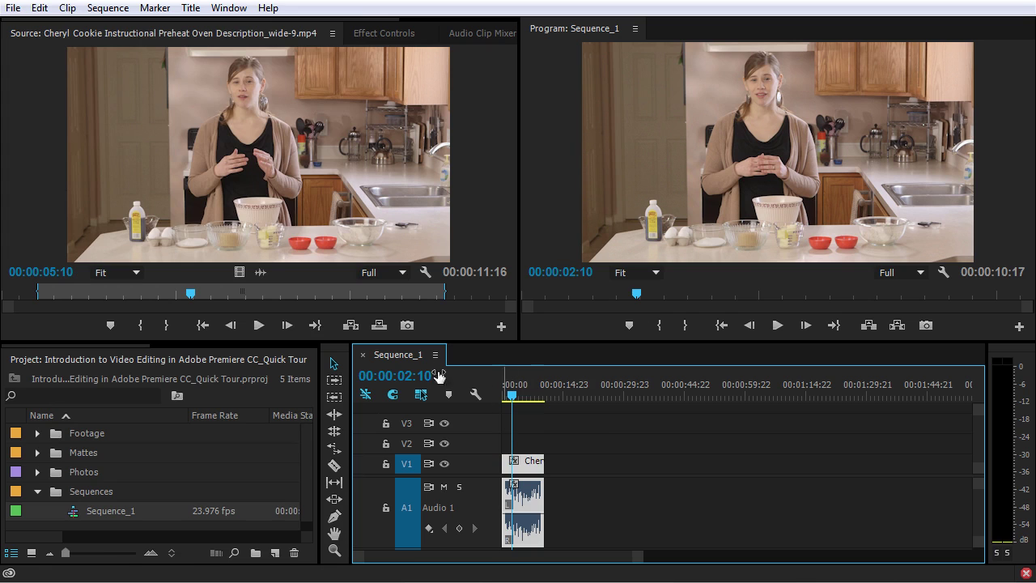
click(600, 425)
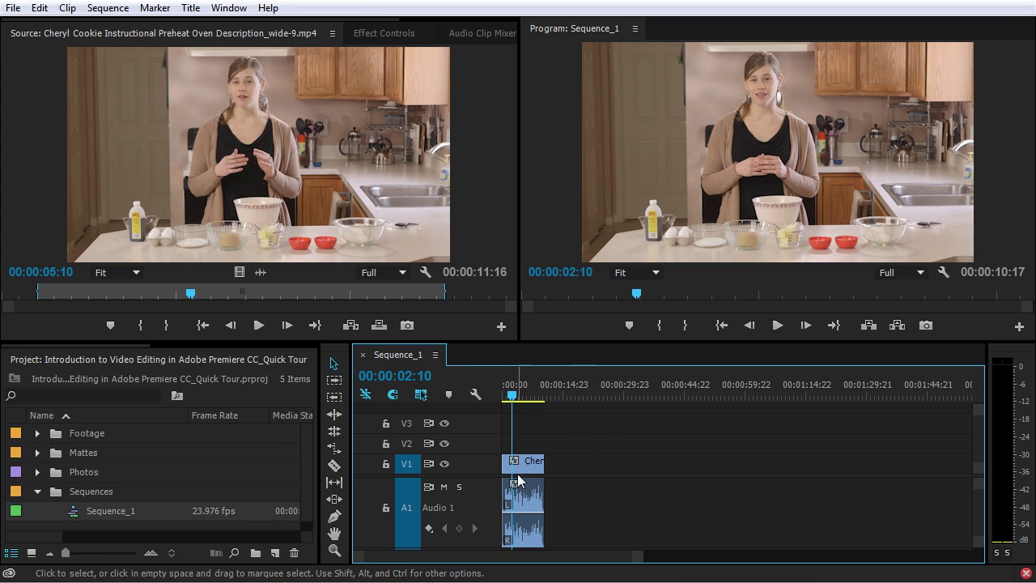
Step: Review the clip and sequence commands with no clip selected, and zoom in on the Sequence_1 timeline
click(71, 9)
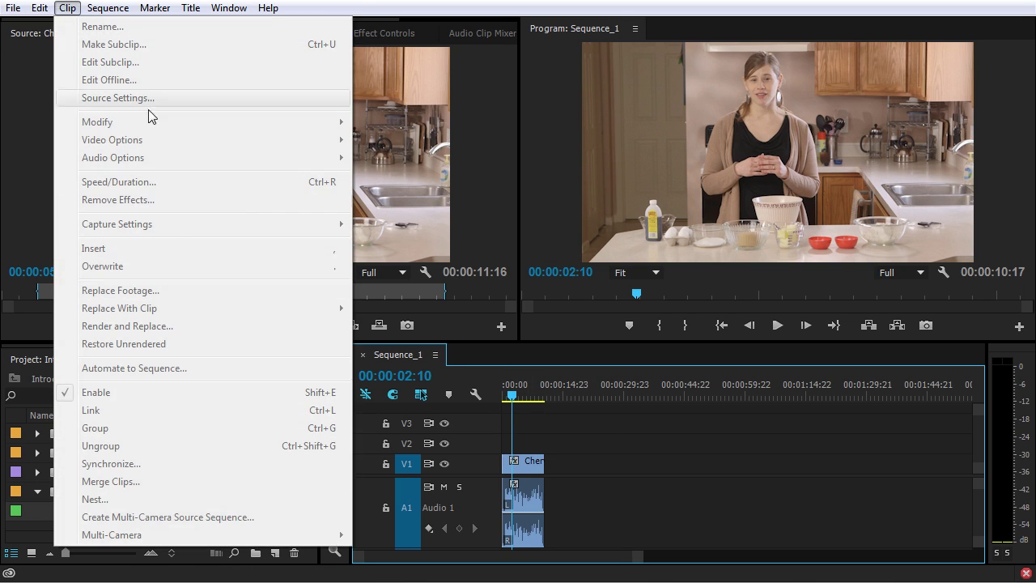
mouse_move(94, 10)
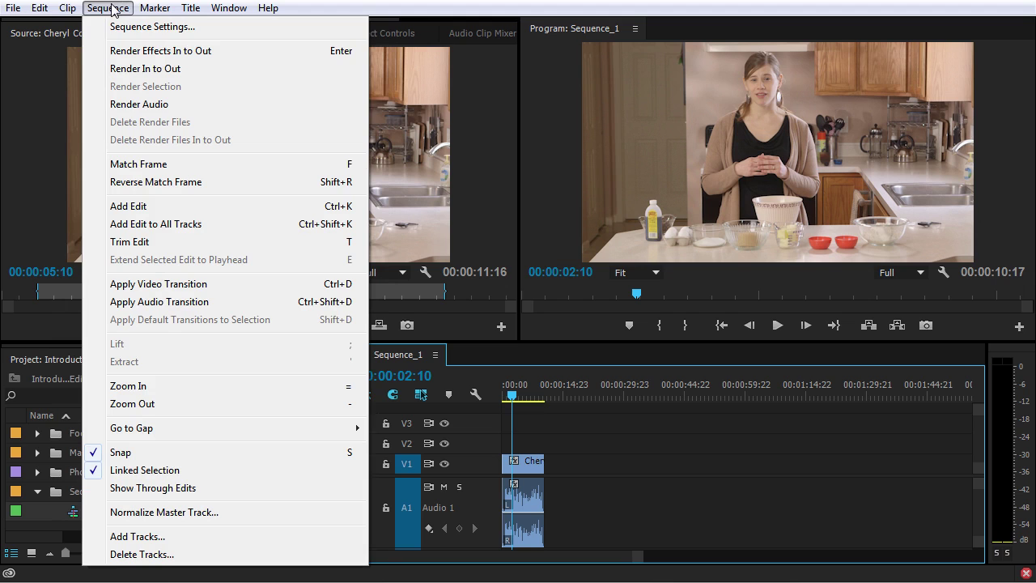
click(173, 386)
Step: Show the Info panel, and compare the available sequence commands with it active and with the Program monitor active
click(67, 360)
drag(129, 345, 233, 346)
click(233, 361)
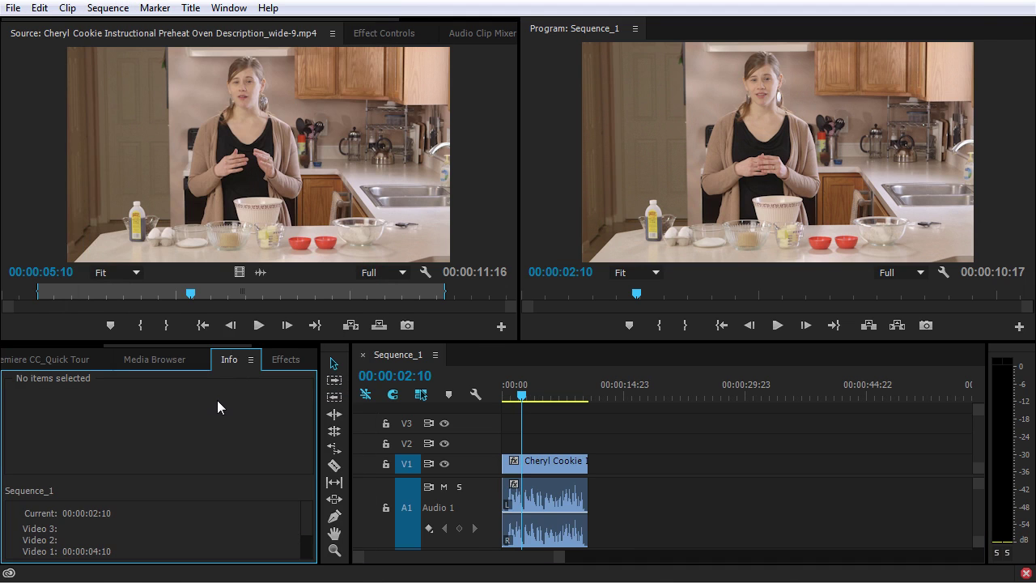
click(107, 8)
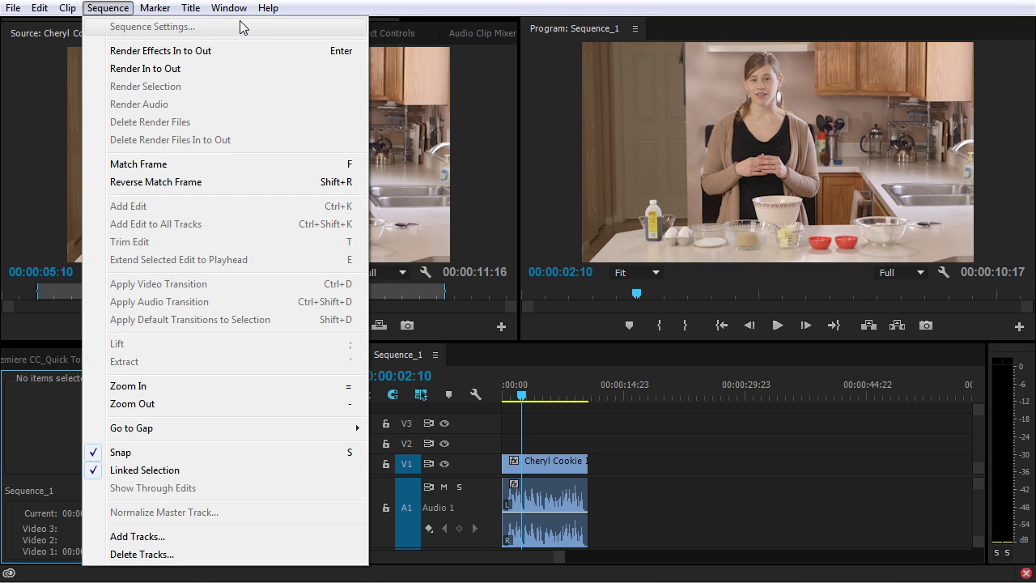
click(545, 125)
click(103, 10)
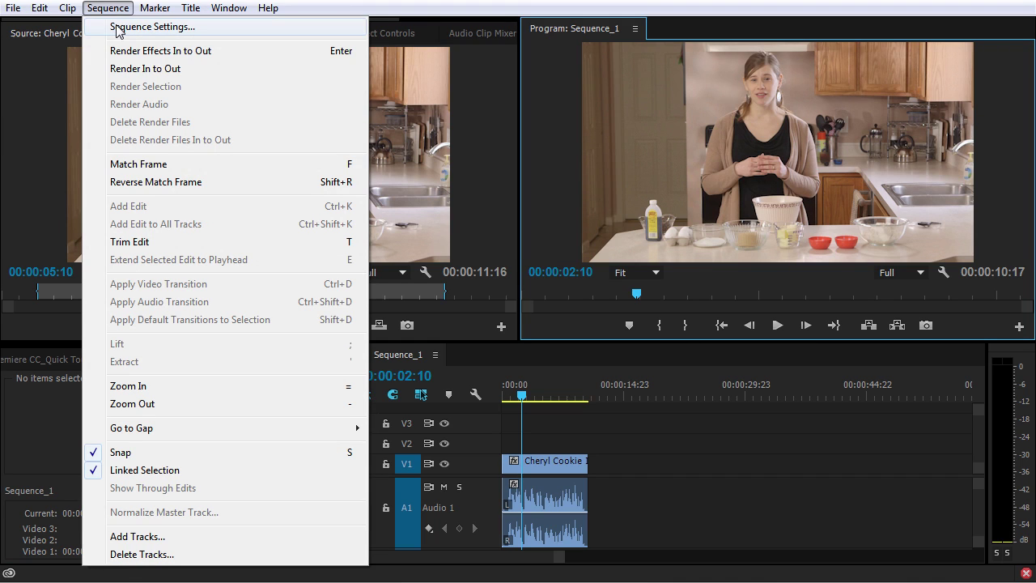
click(575, 72)
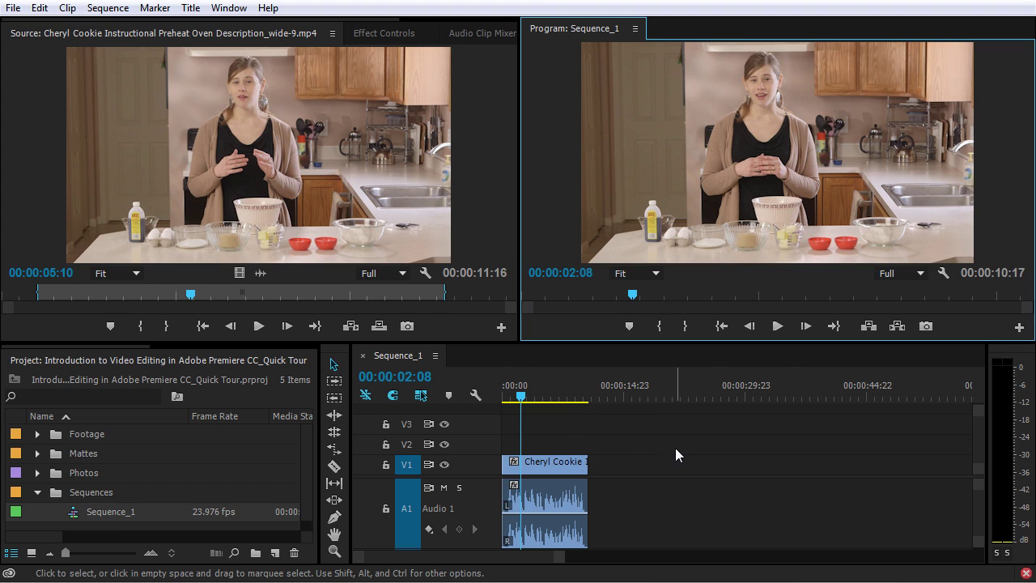
Step: Activate the timeline, Source monitor and Project panel in turn, and widen the Project panel
click(407, 361)
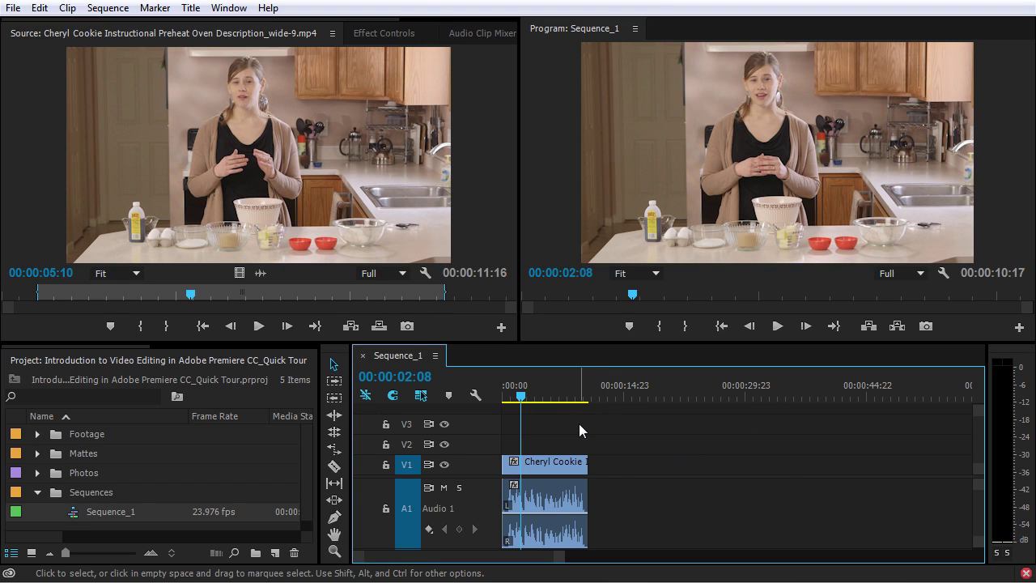
click(52, 39)
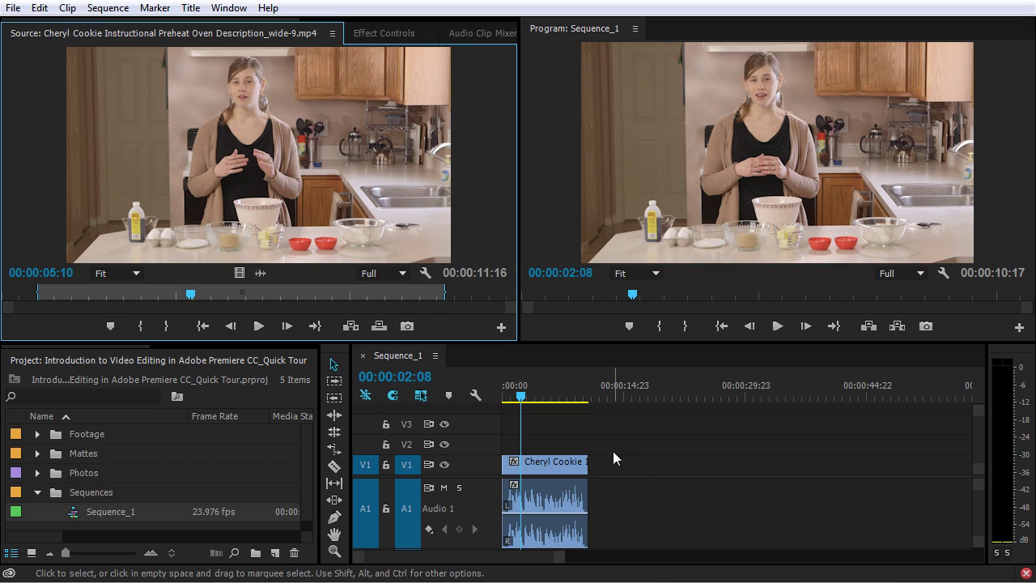
click(157, 360)
drag(320, 362, 419, 380)
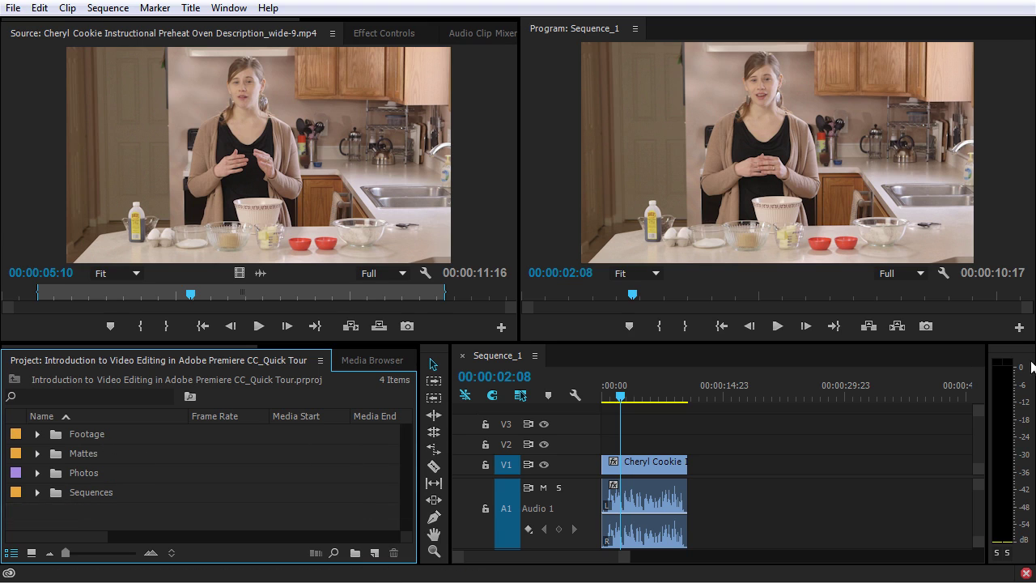
Step: Activate the audio meters panel and play Sequence_1 from 00:00:01:02
click(1030, 362)
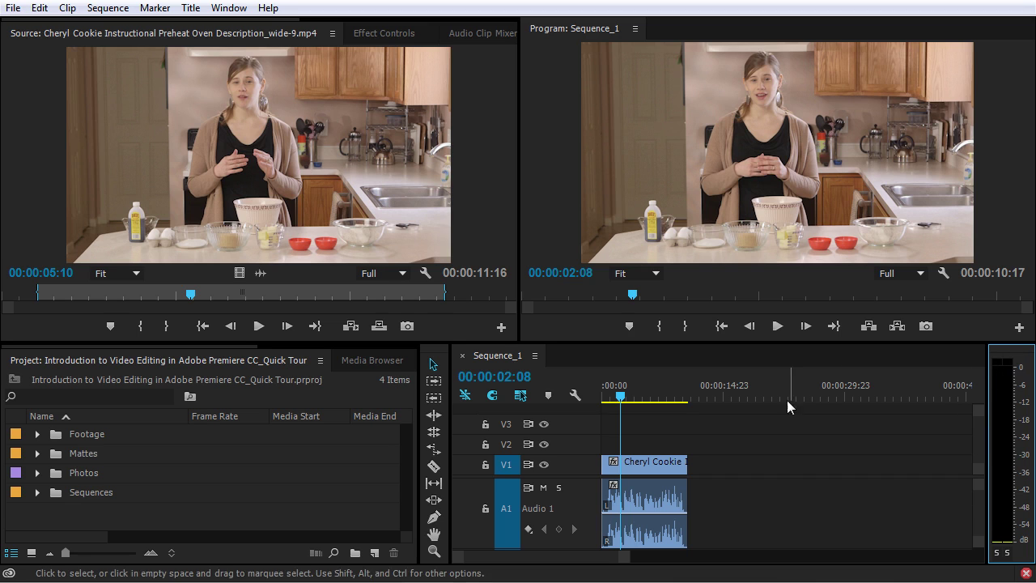
click(610, 394)
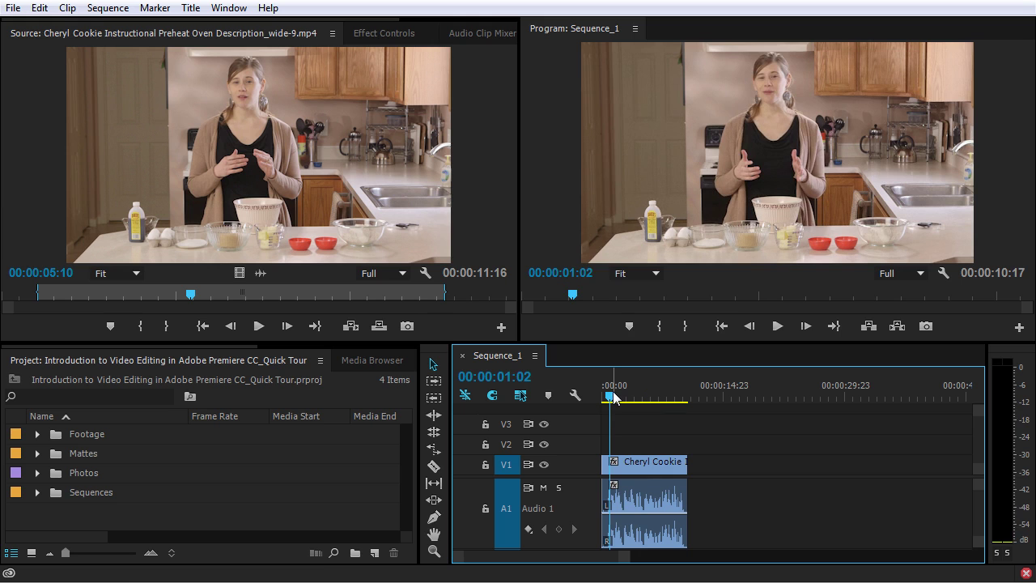
key(space)
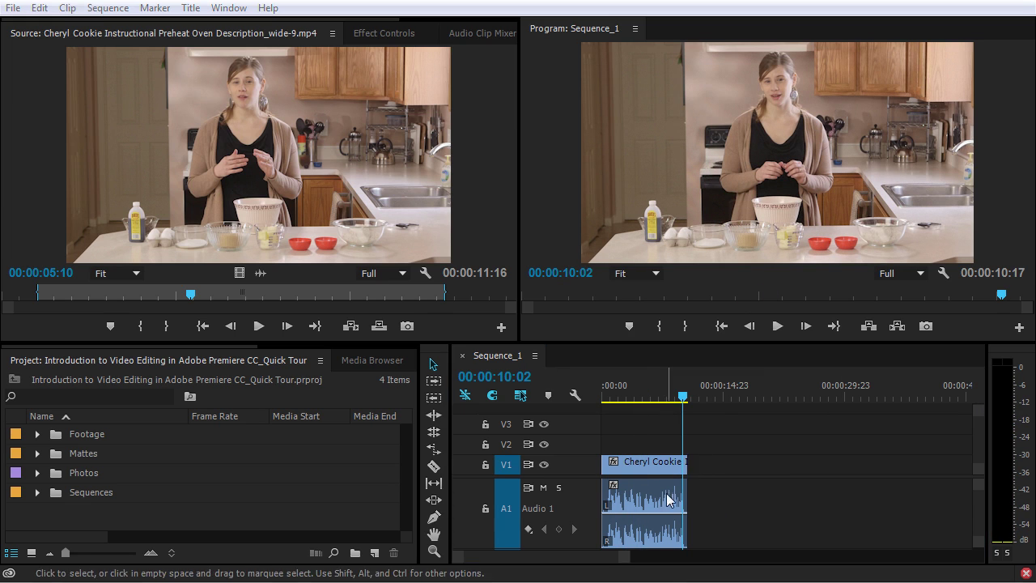
Step: Show the Effect Controls for the Sequence_1 clip on V1, and expand and collapse its Motion, Opacity and Time Remapping settings
click(379, 36)
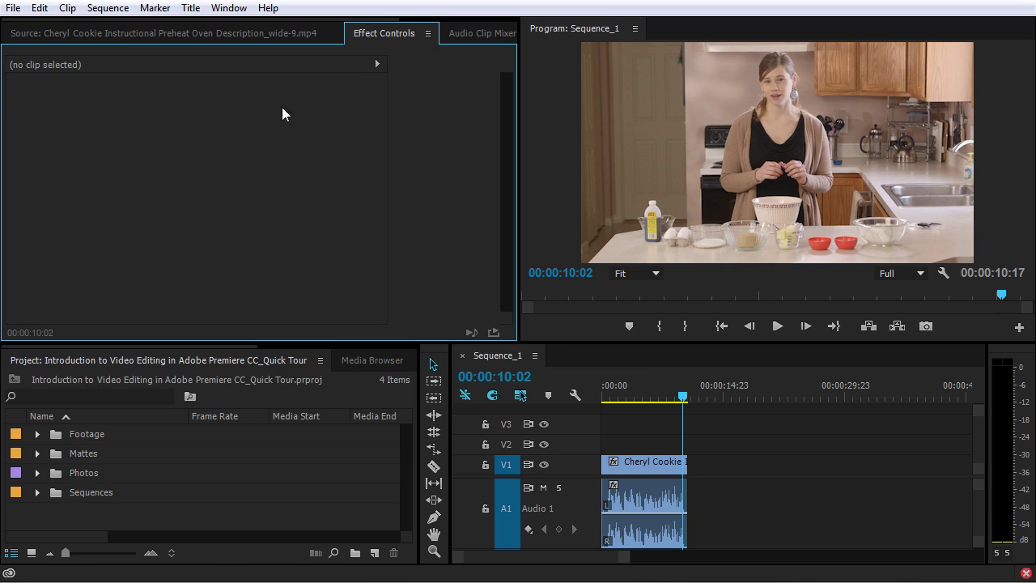
click(637, 466)
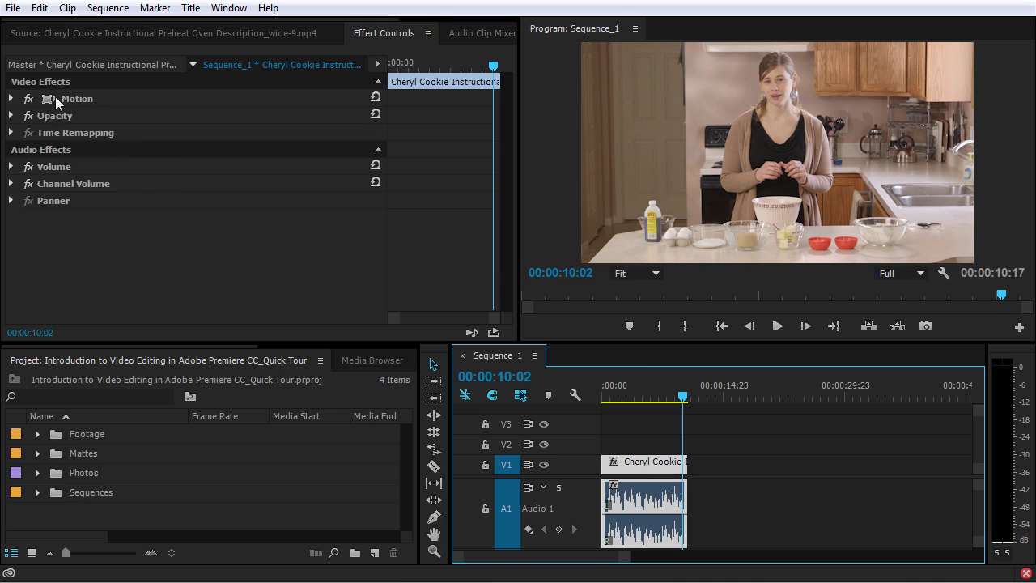
click(12, 98)
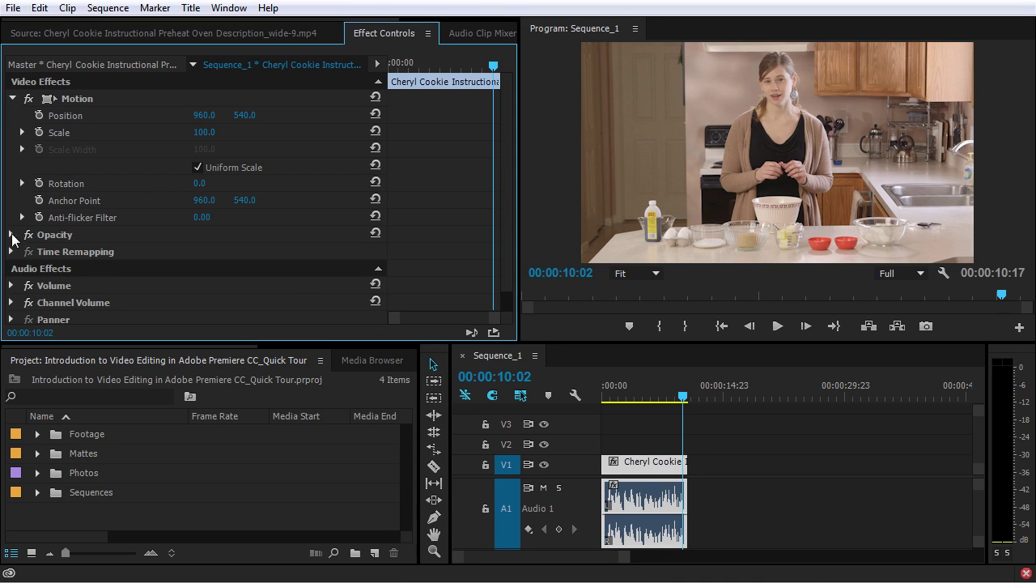
click(13, 235)
click(11, 302)
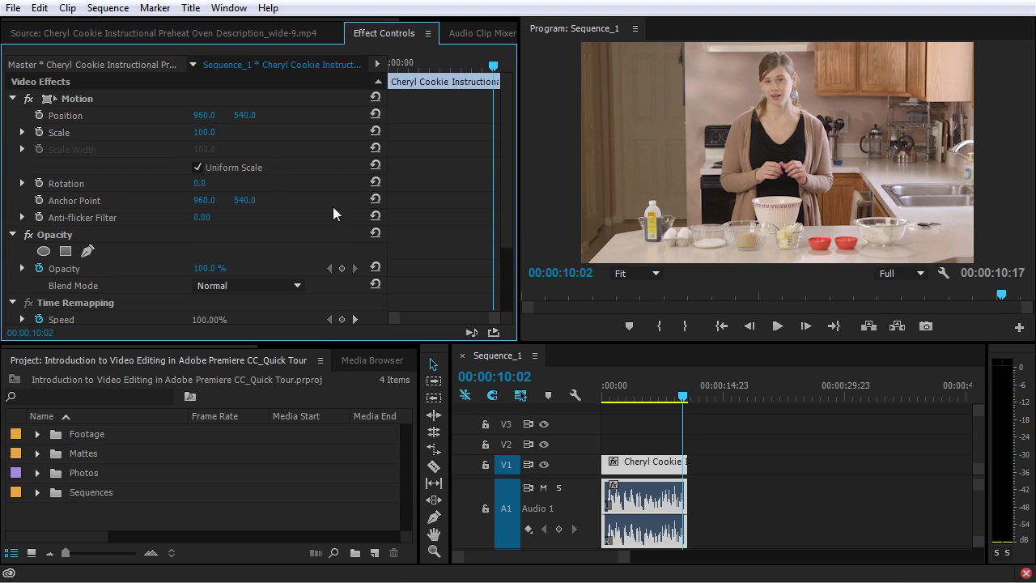
click(11, 99)
click(12, 116)
click(12, 133)
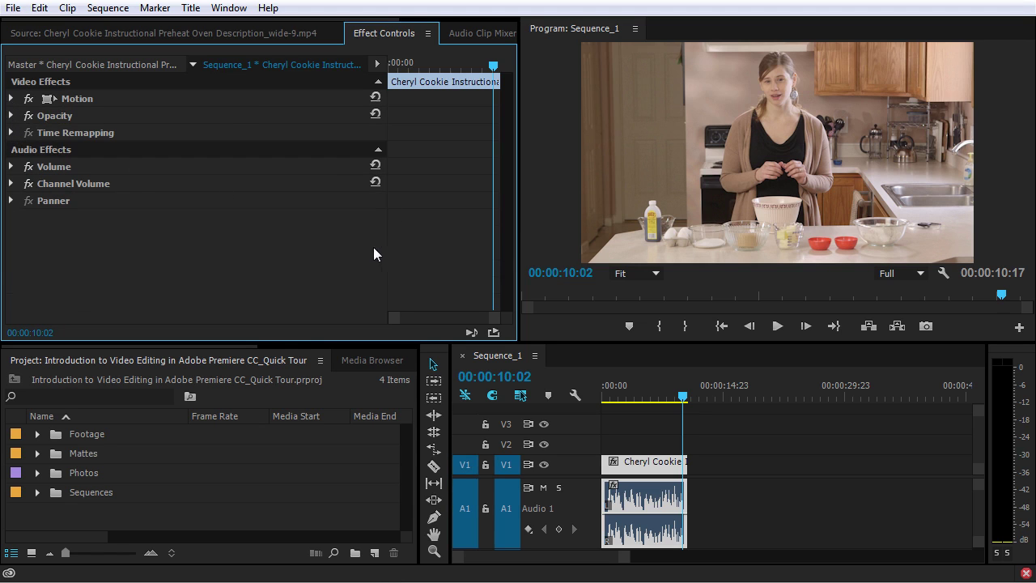
Step: Look over the Effects and Media Browser panels, and view the V1 clip's details in the Info panel
drag(219, 346, 330, 351)
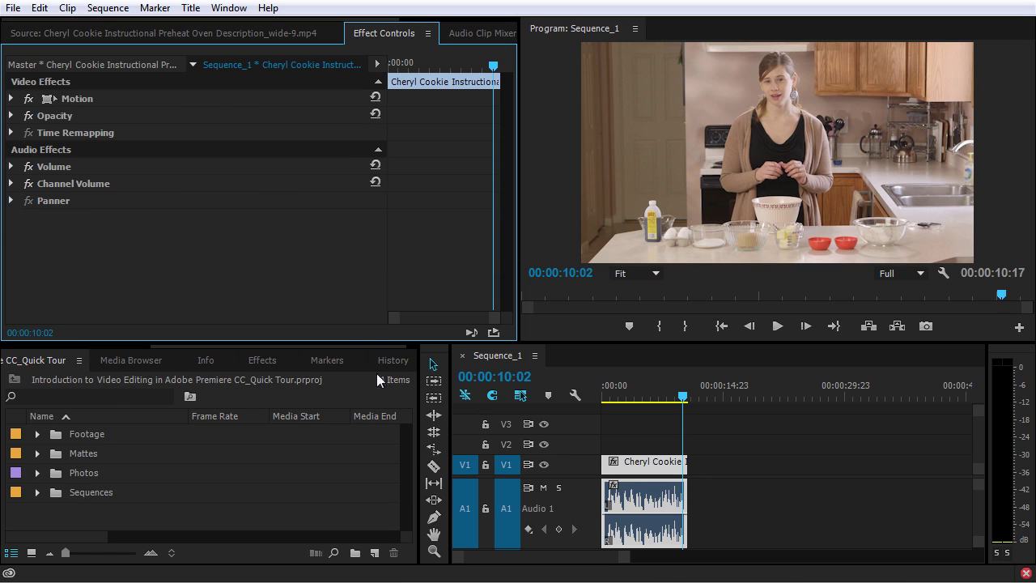
click(259, 359)
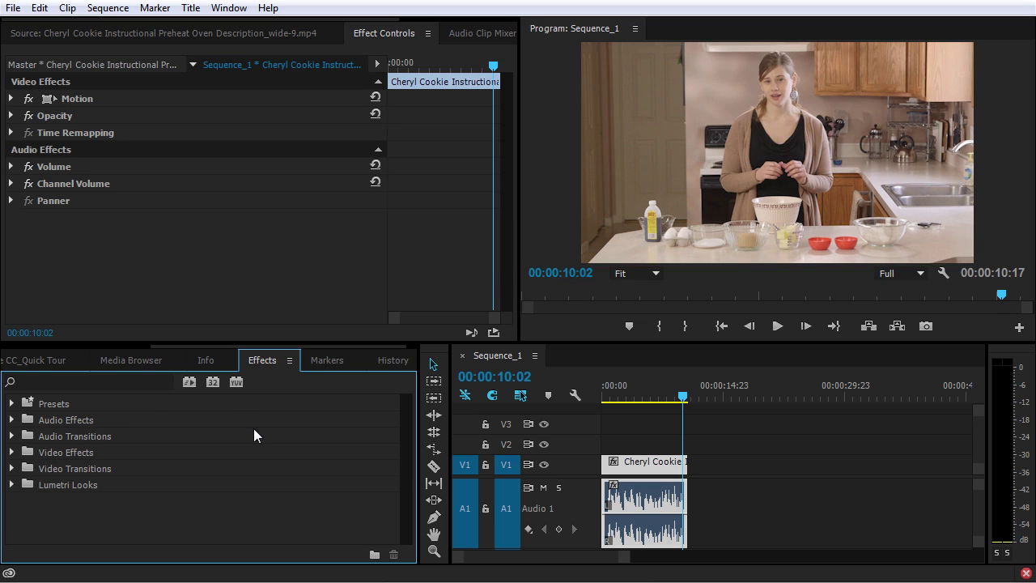
click(132, 360)
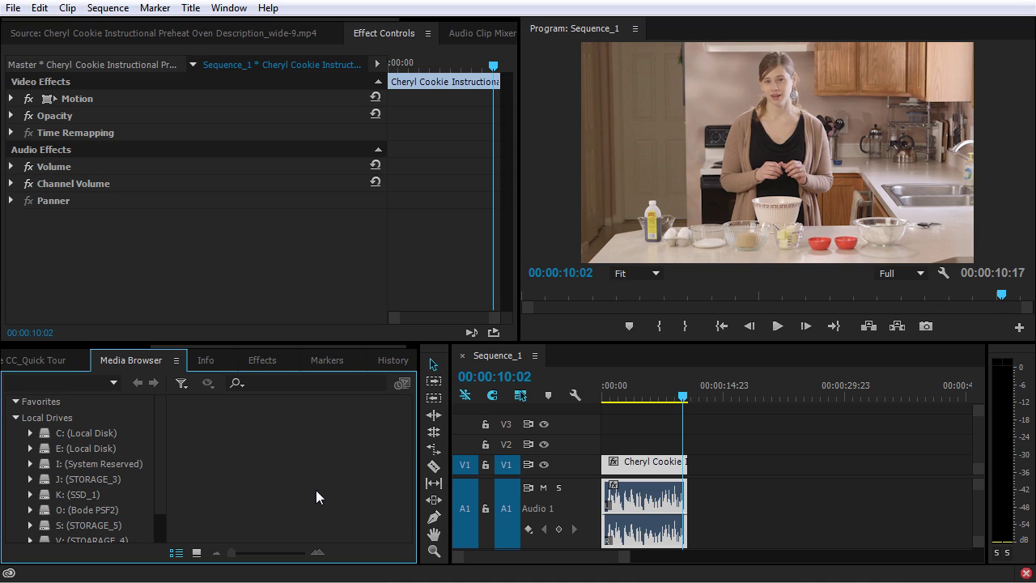
click(203, 365)
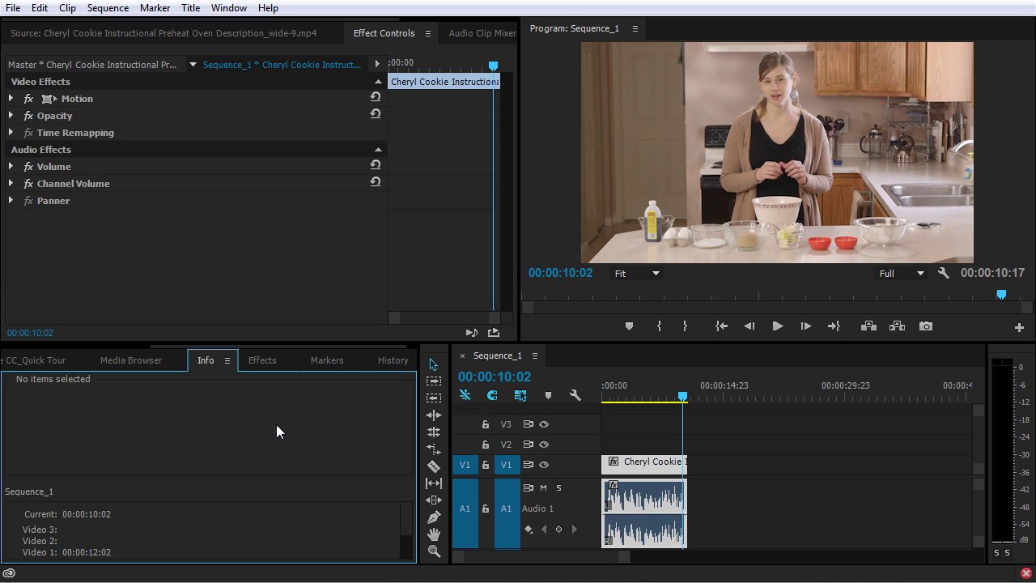
click(622, 463)
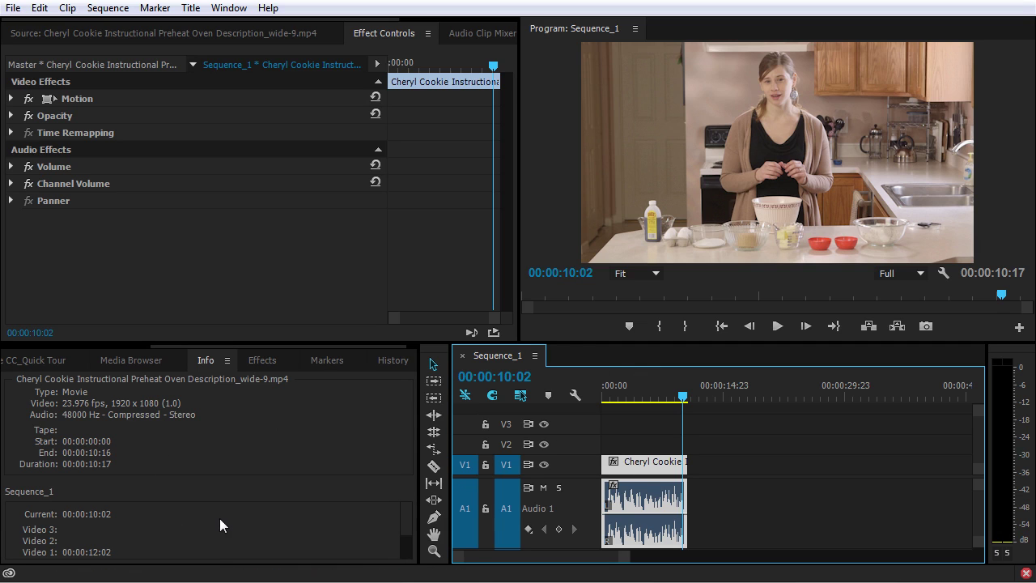
Step: Add a marker to the selected clip at 00:00:03:10 and give it the comment "dfsdfs" in the Markers panel
click(325, 363)
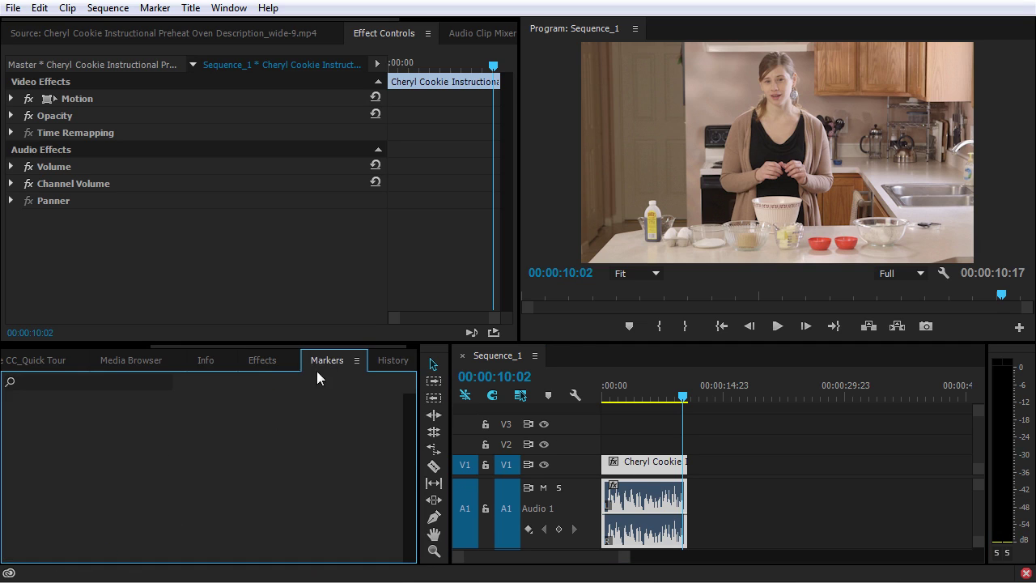
click(631, 397)
key(m)
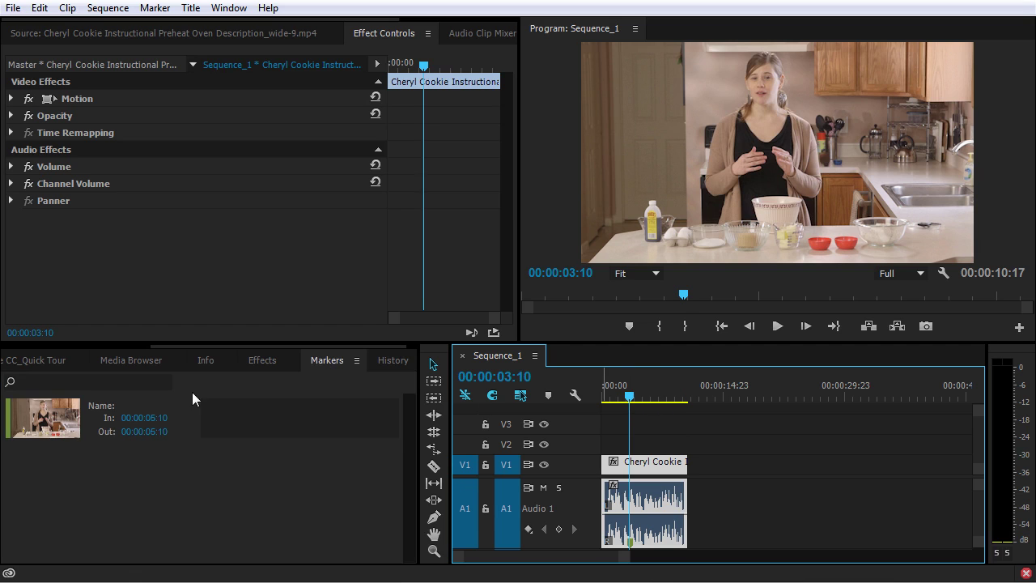
click(239, 403)
text(dfsdfs)
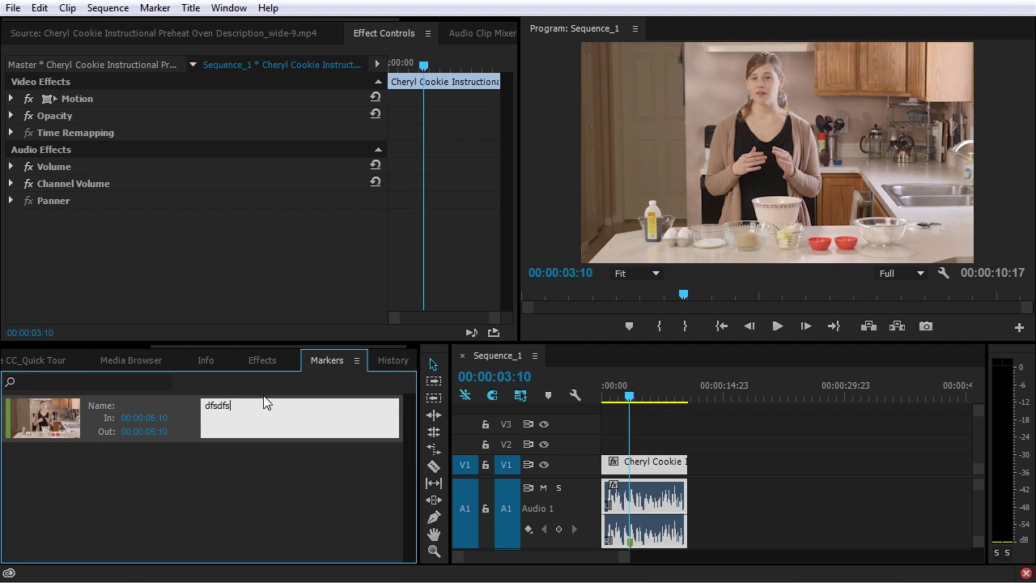
key(Return)
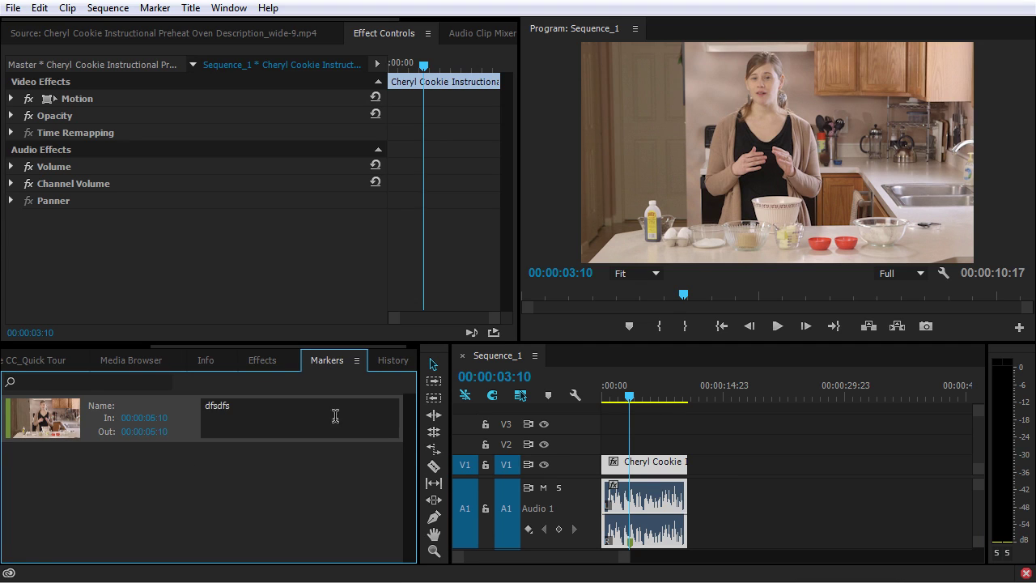
Step: Review the History, Audio Clip Mixer and Metadata panels, enlarging the Clip section of the metadata
click(386, 365)
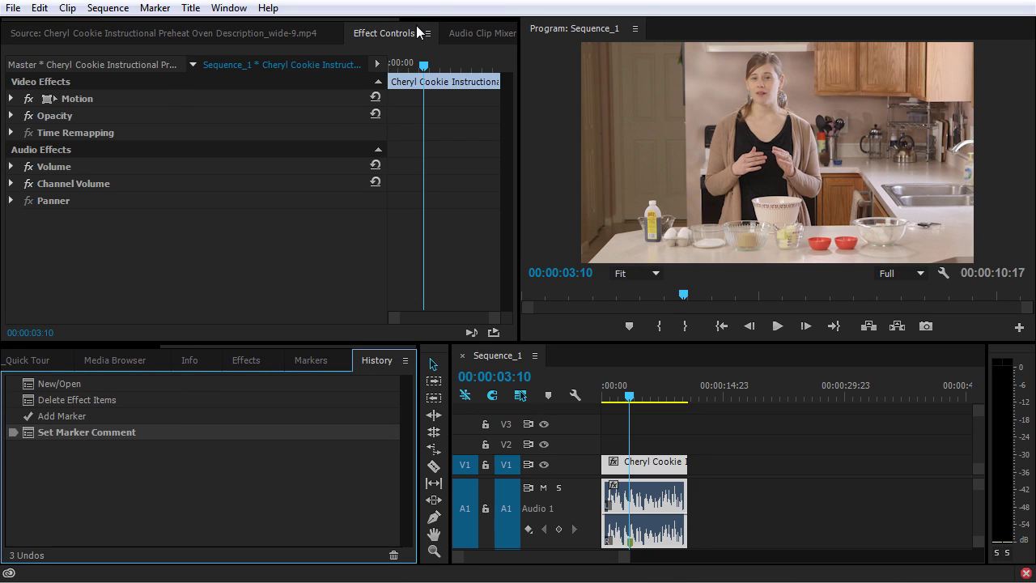
click(472, 33)
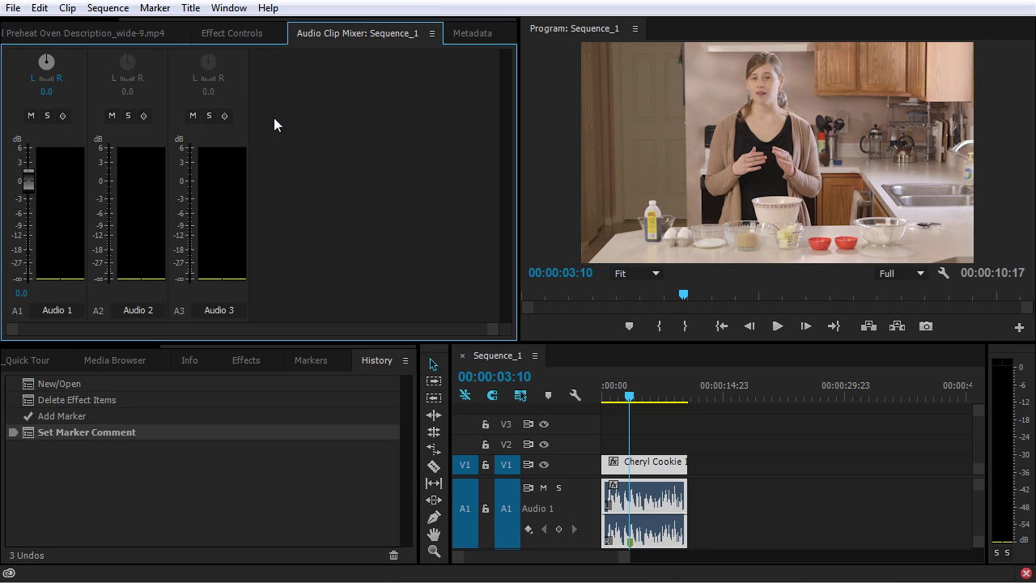
click(472, 33)
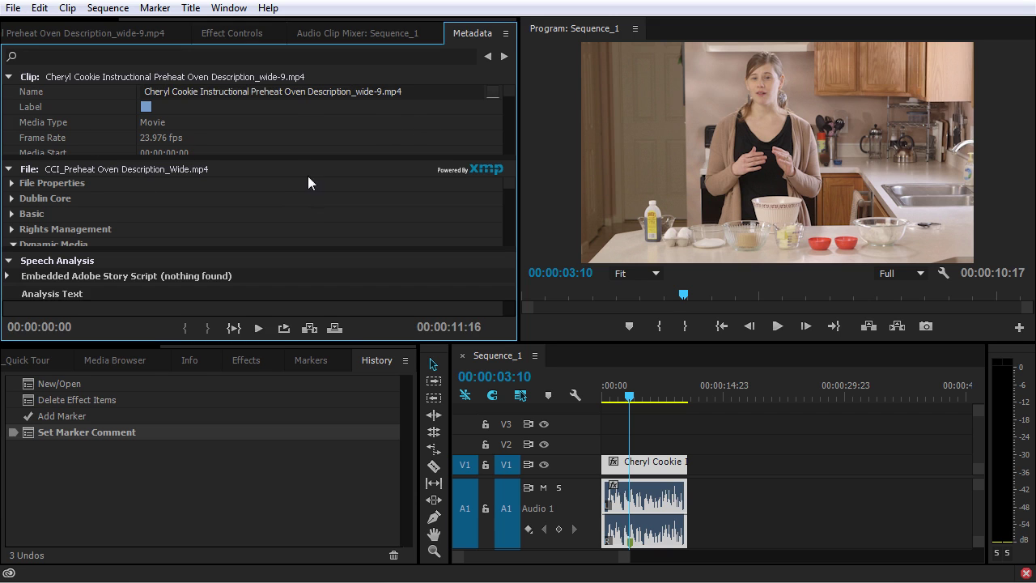
drag(291, 158, 302, 265)
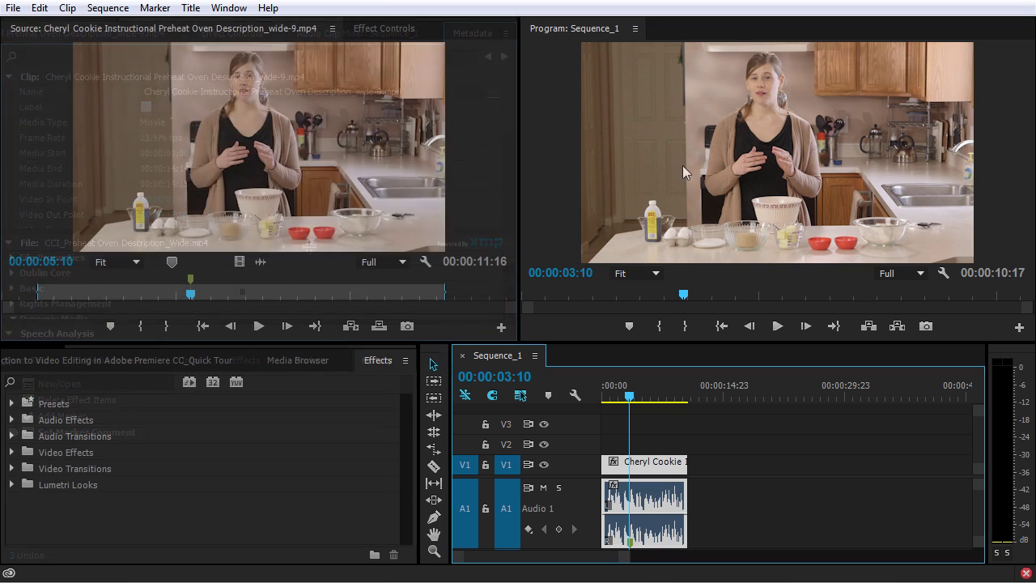